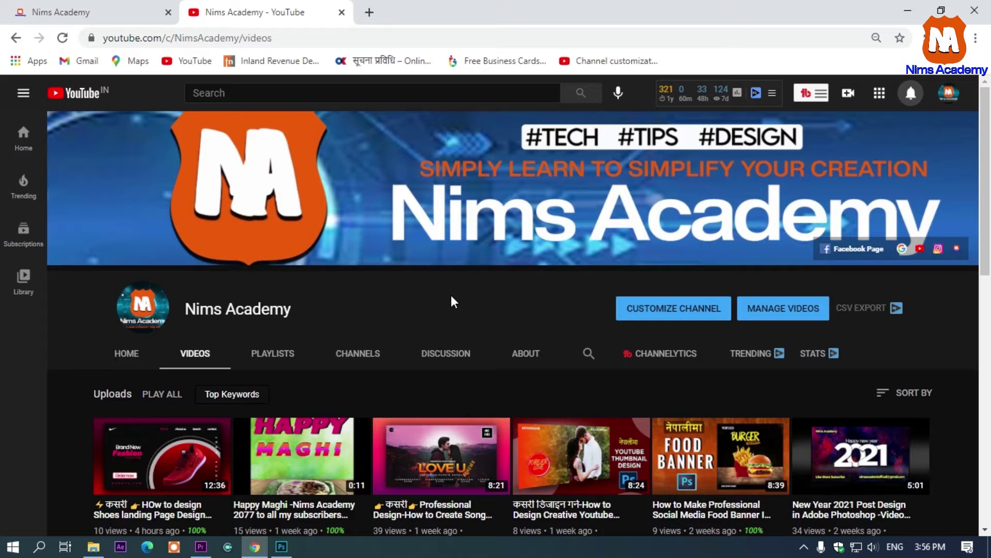
Switch to Photoshop and start a new document named "social media banner digital marketting".
key(alt+Tab)
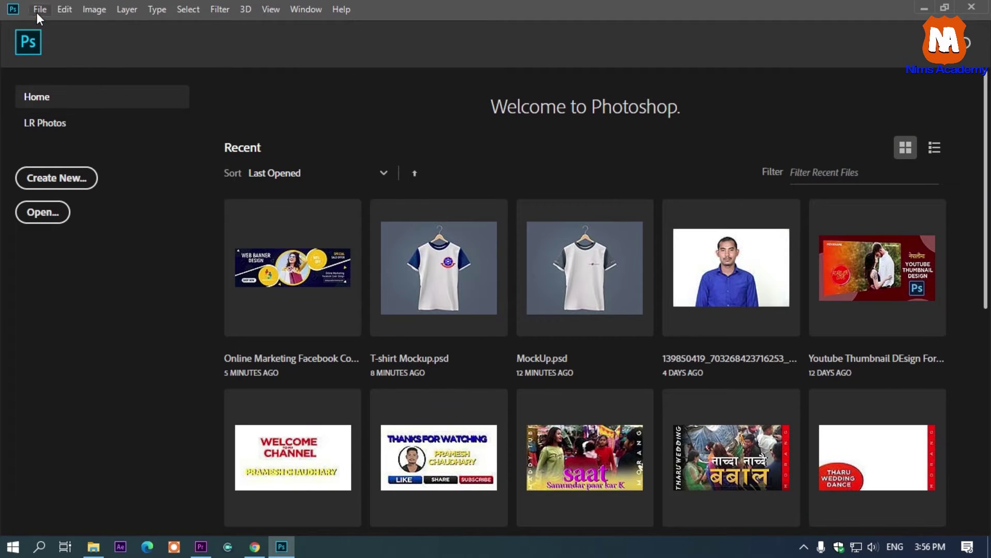
click(37, 11)
click(41, 16)
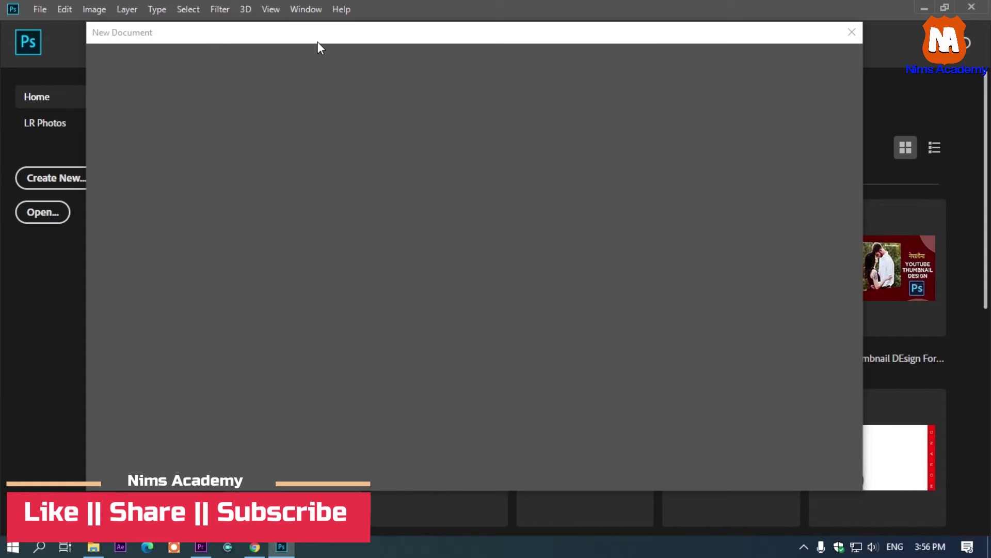
drag(316, 39, 273, 41)
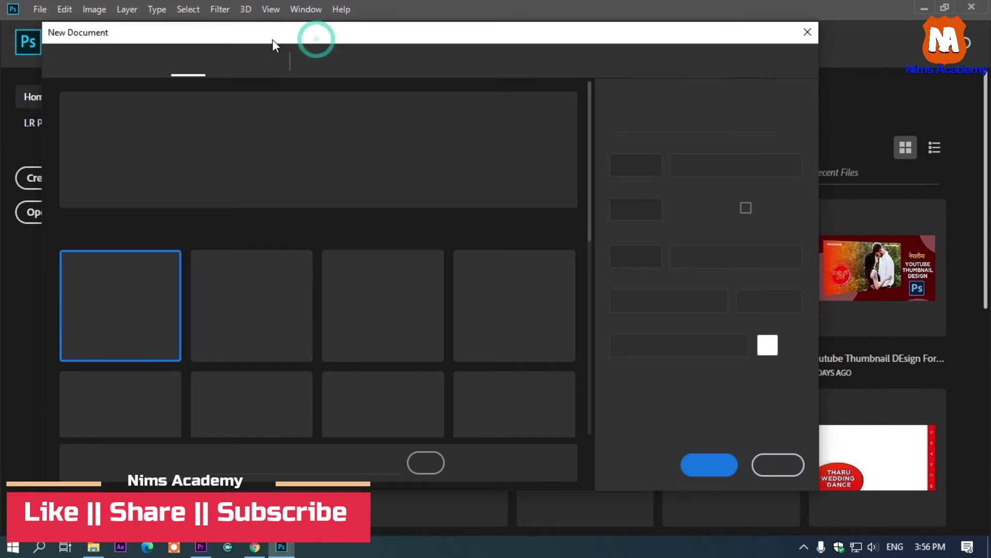
double_click(679, 124)
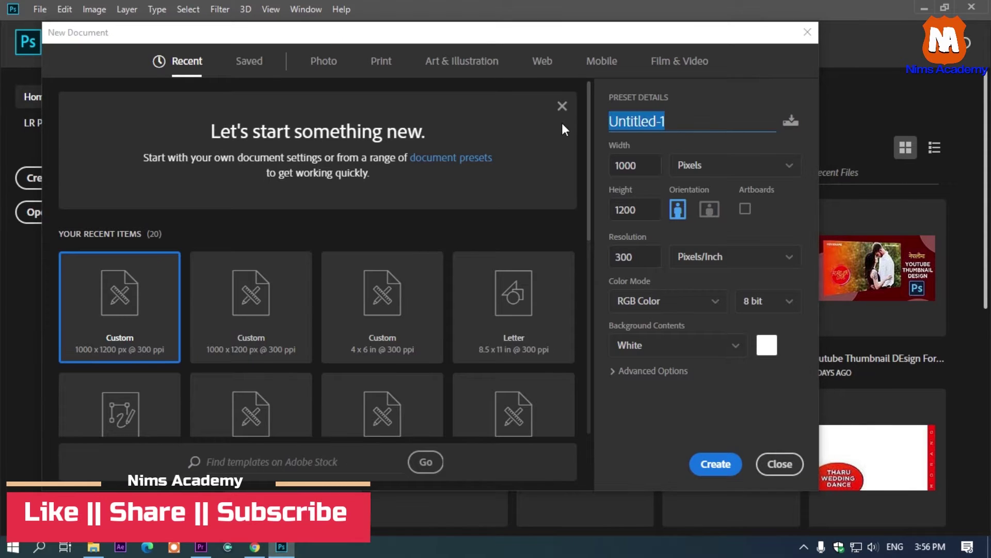
text(s)
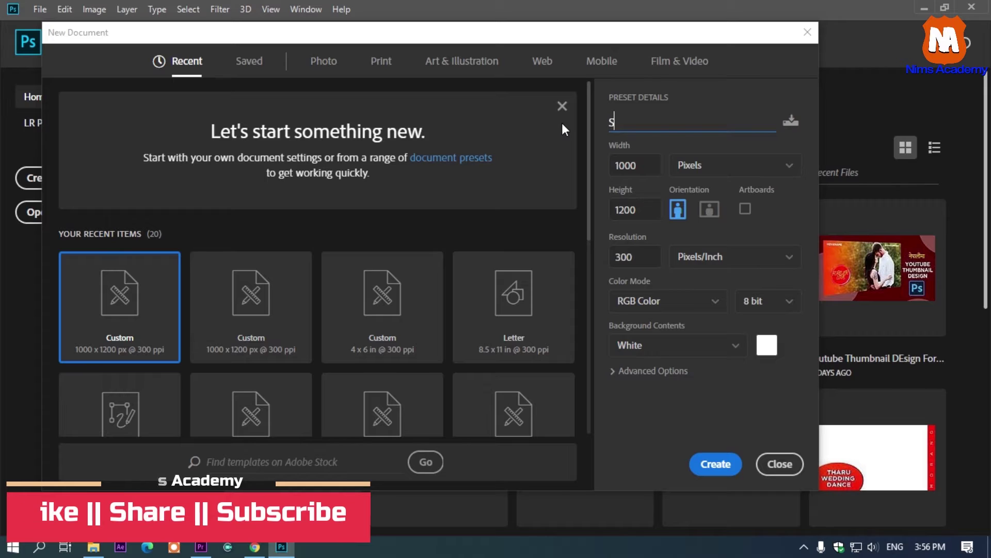
text(ocial)
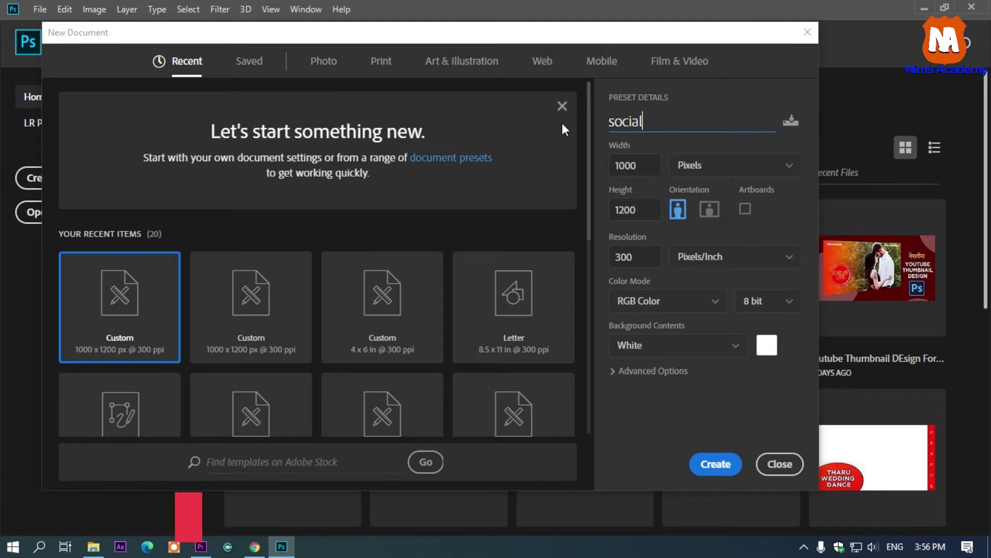
text( media )
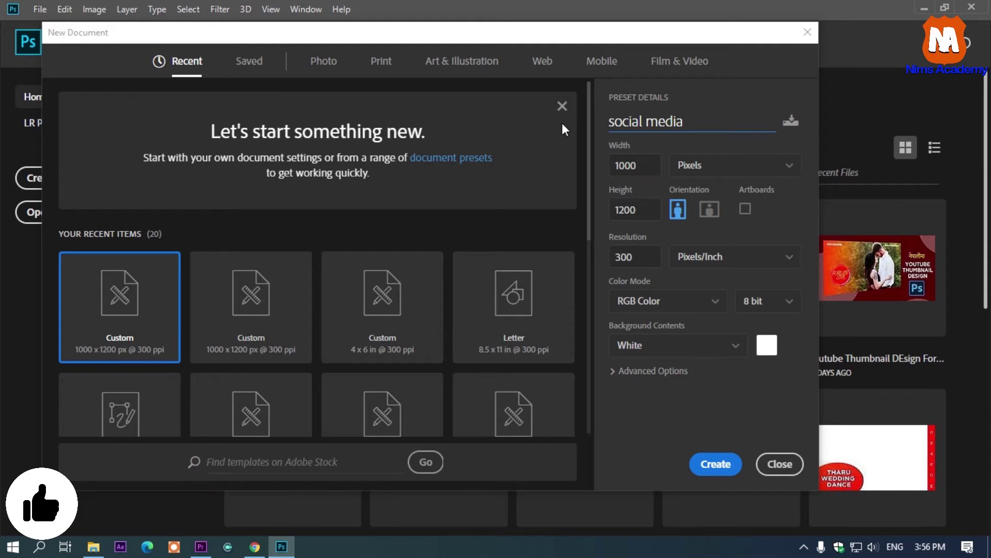
text(banner di)
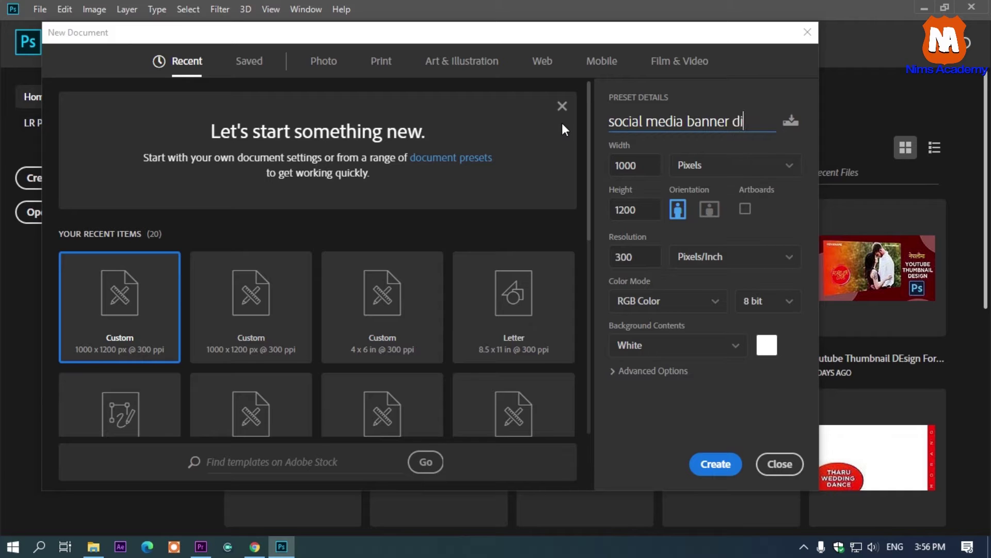
text(gital marketting)
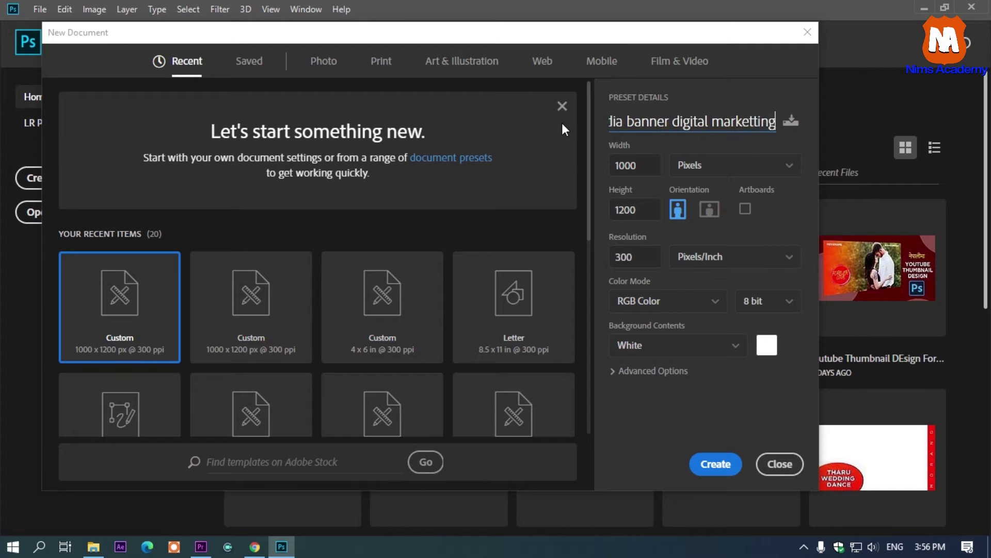
Set the document size to 1200 pixels wide by 900 pixels high and create it.
click(645, 163)
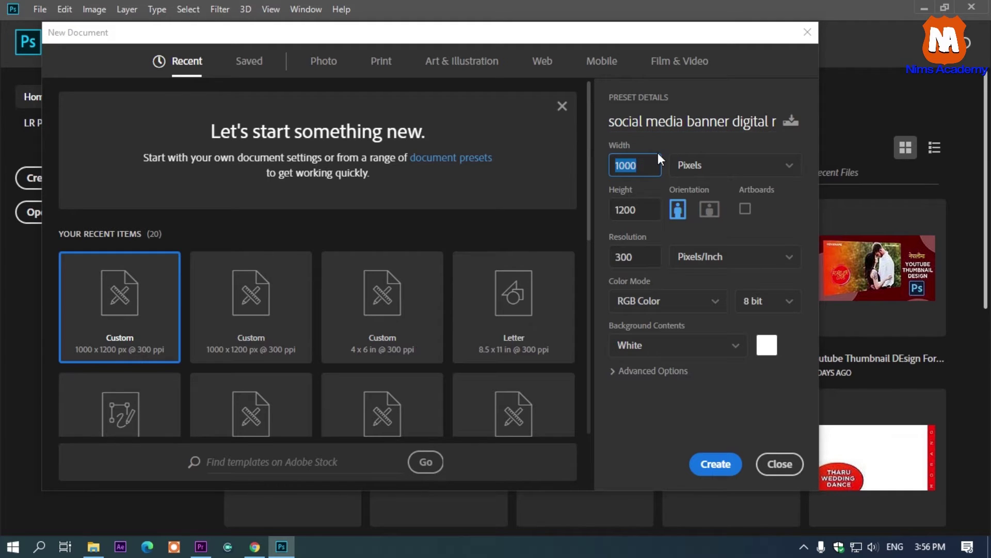
text(1200)
key(Tab)
text(900)
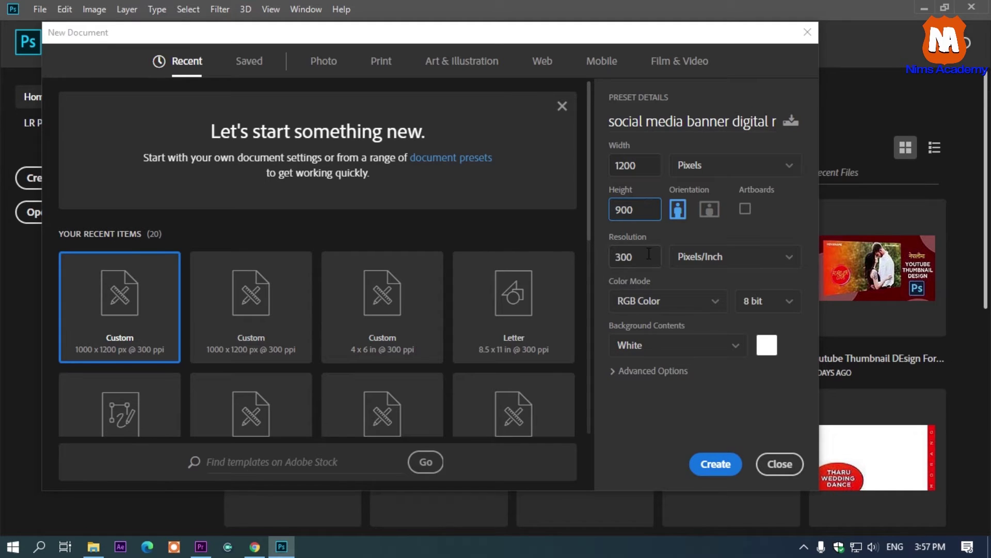
click(698, 464)
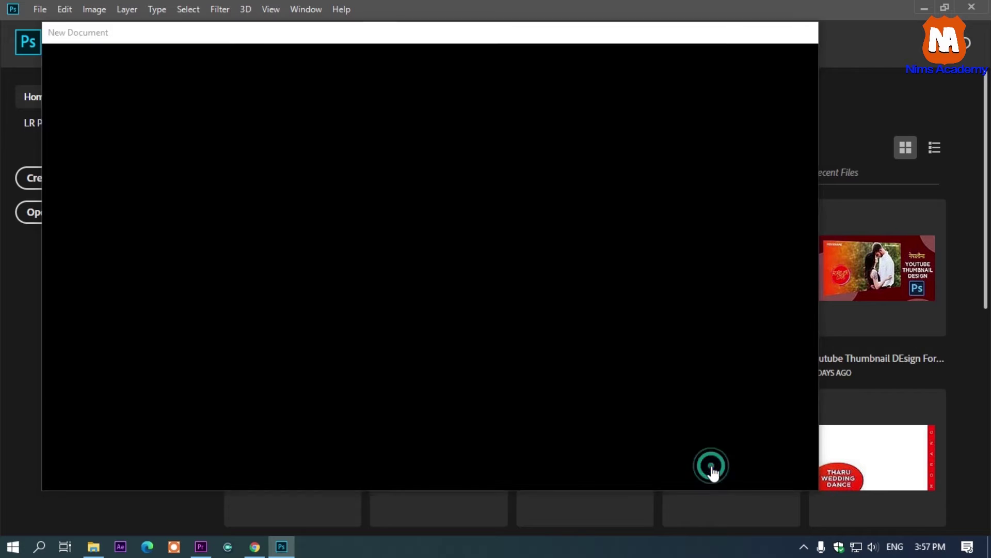
Draw a rectangle of about 1270 by 950 px covering the whole canvas and fill it with bright cyan blue.
alt+scroll(387, 274, down, 1)
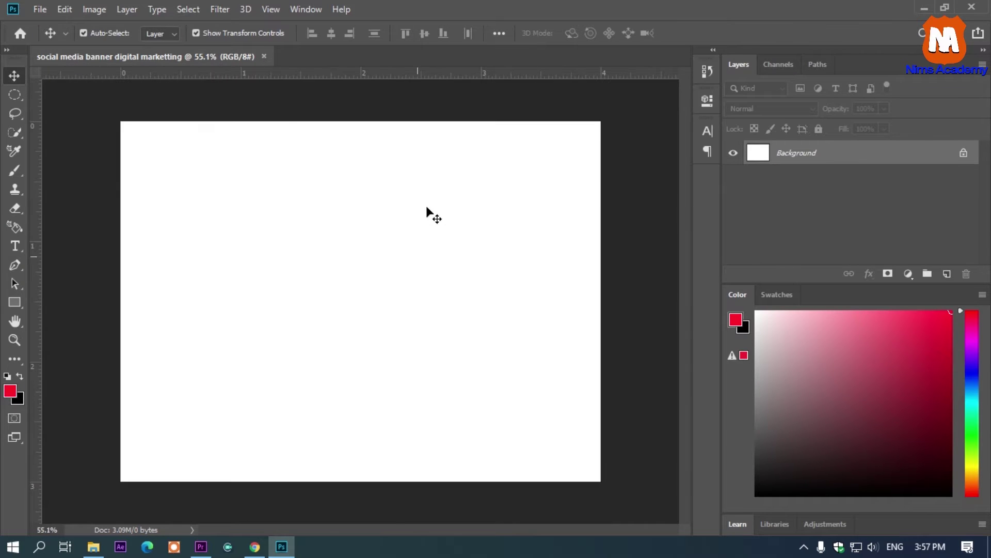
click(21, 300)
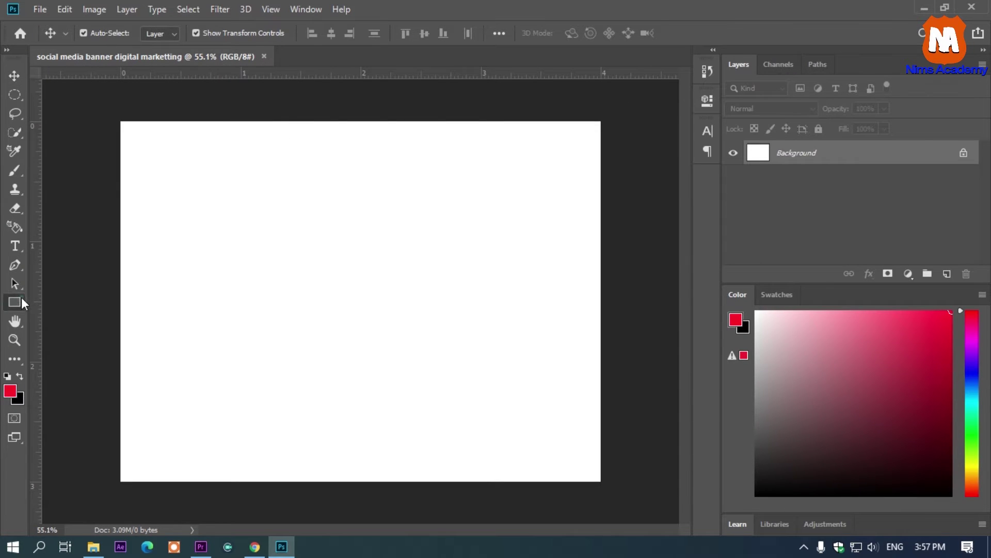
drag(104, 110, 614, 490)
click(162, 32)
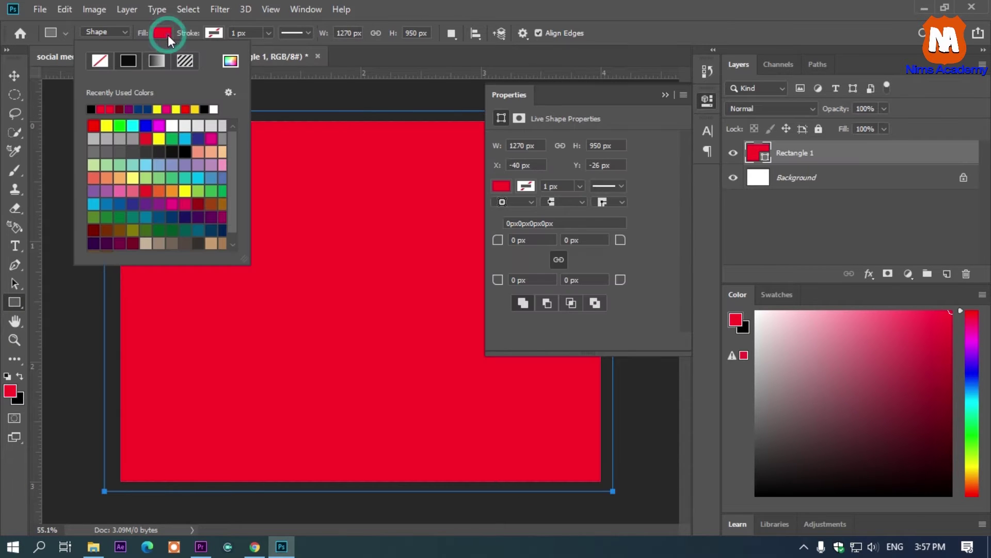
click(187, 141)
click(18, 76)
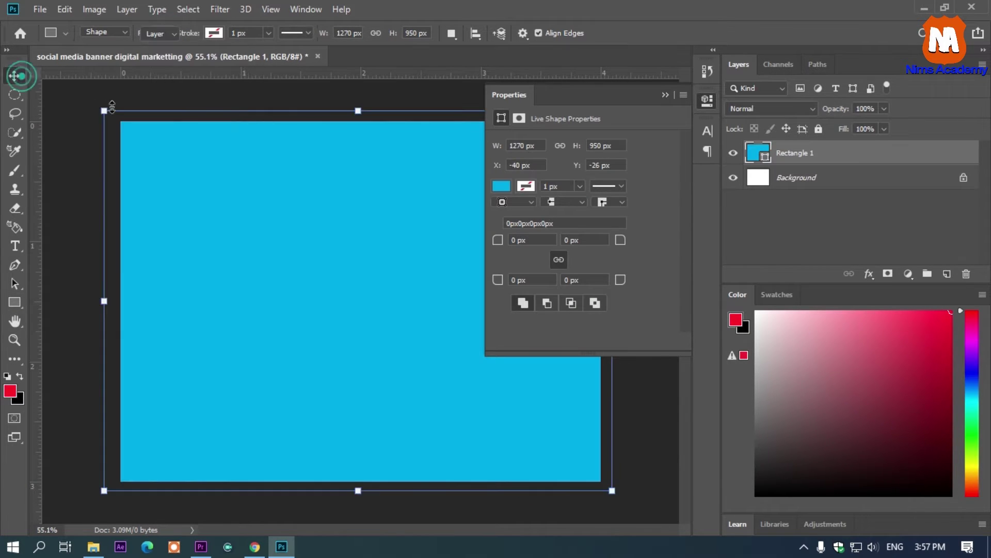
click(111, 109)
click(666, 95)
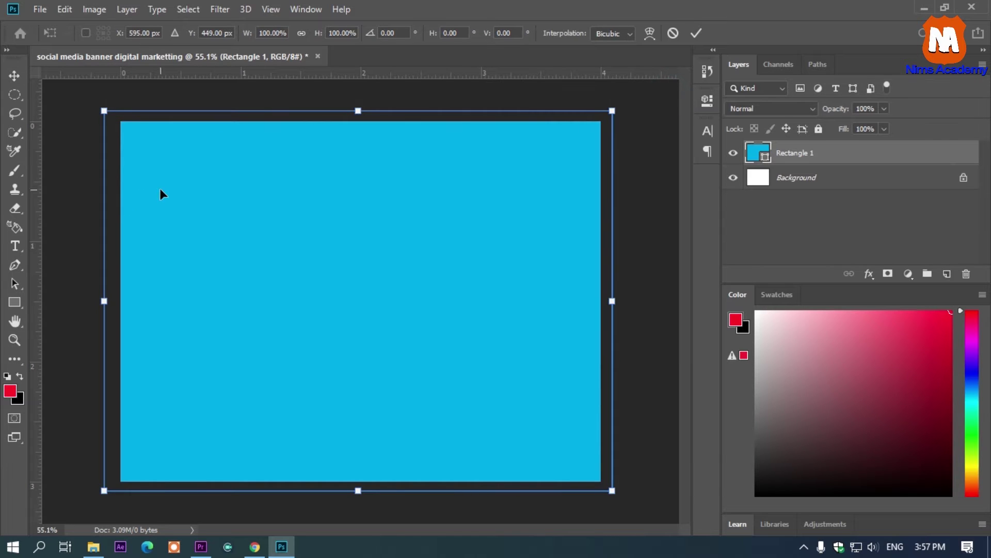
Draw a rectangle of about 509 by 447 px over the canvas's upper-right corner and fill it with darker teal blue.
click(18, 297)
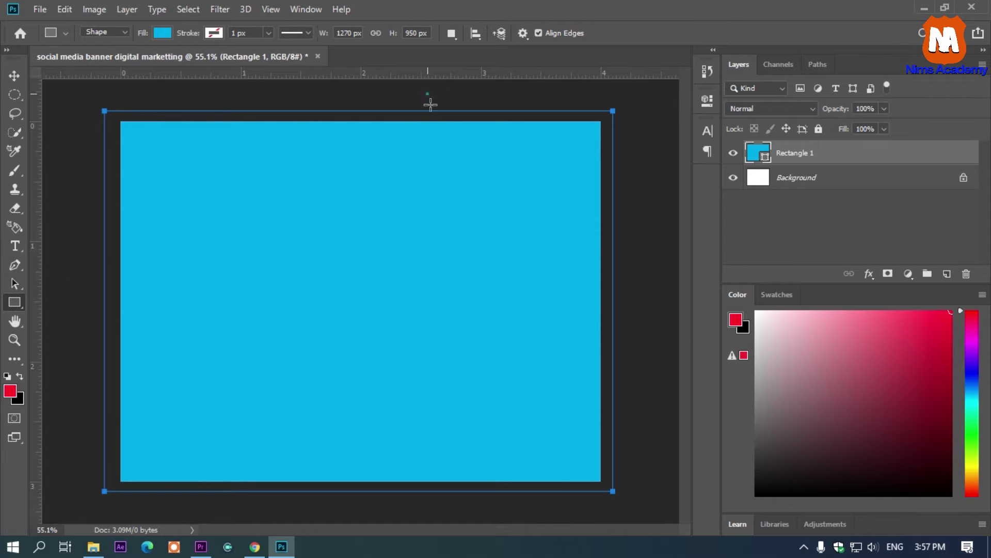
drag(427, 93, 630, 272)
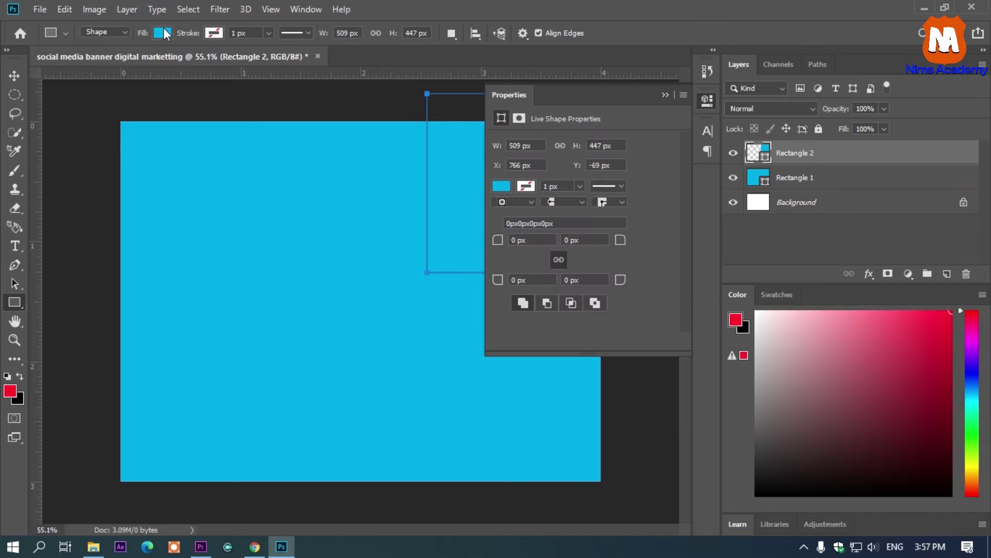
click(161, 33)
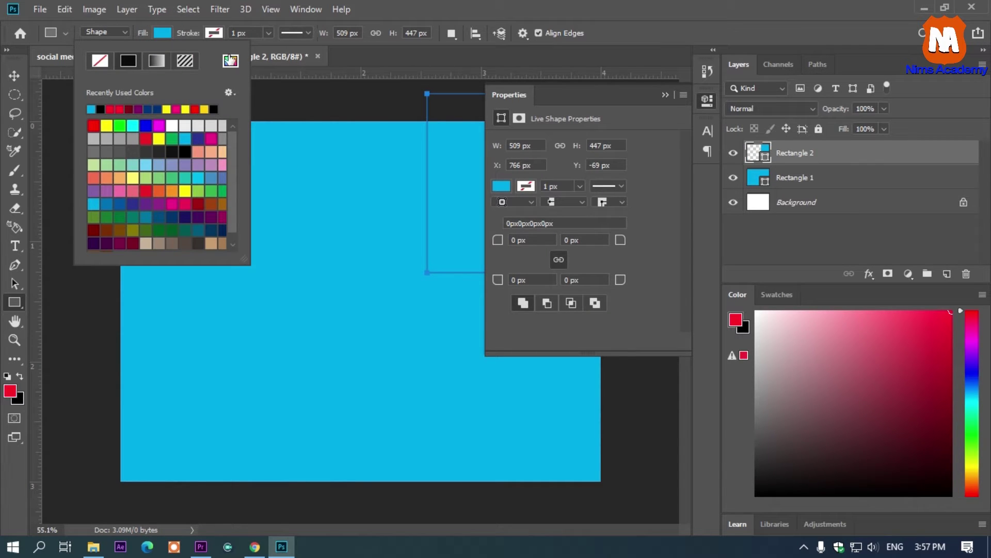
click(231, 60)
click(922, 210)
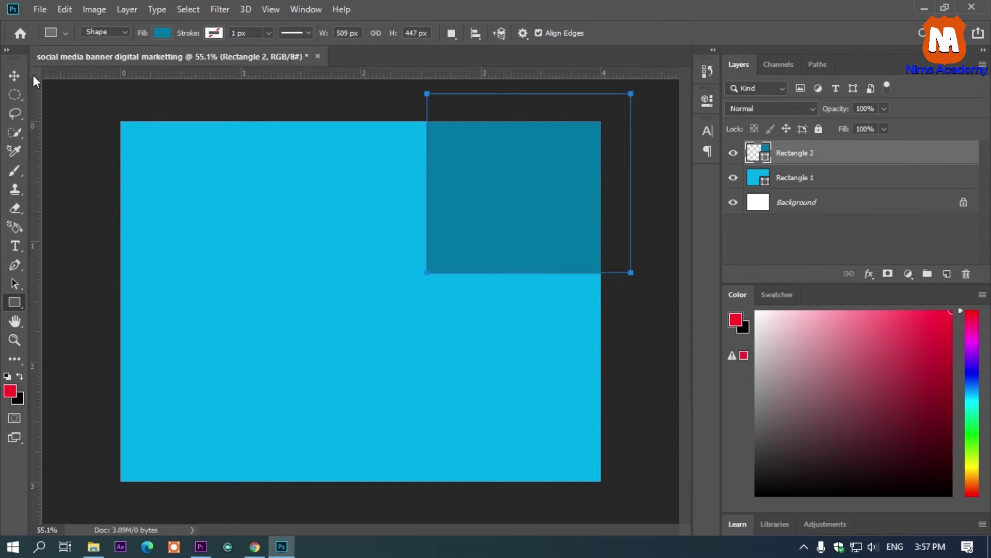
Rotate the teal rectangle clockwise and move it partly off the upper-right corner so one of its corners points inward.
click(14, 75)
drag(645, 97, 692, 172)
drag(577, 168, 657, 140)
key(Return)
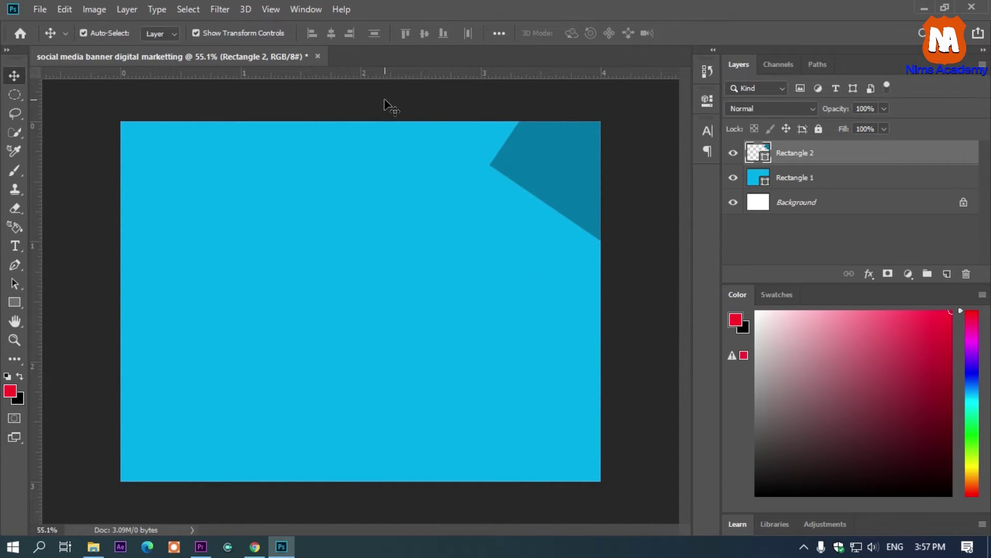
click(384, 101)
Duplicate the teal rectangle into the canvas's upper-left corner and rotate the copy by about -11.6°.
drag(541, 159, 74, 139)
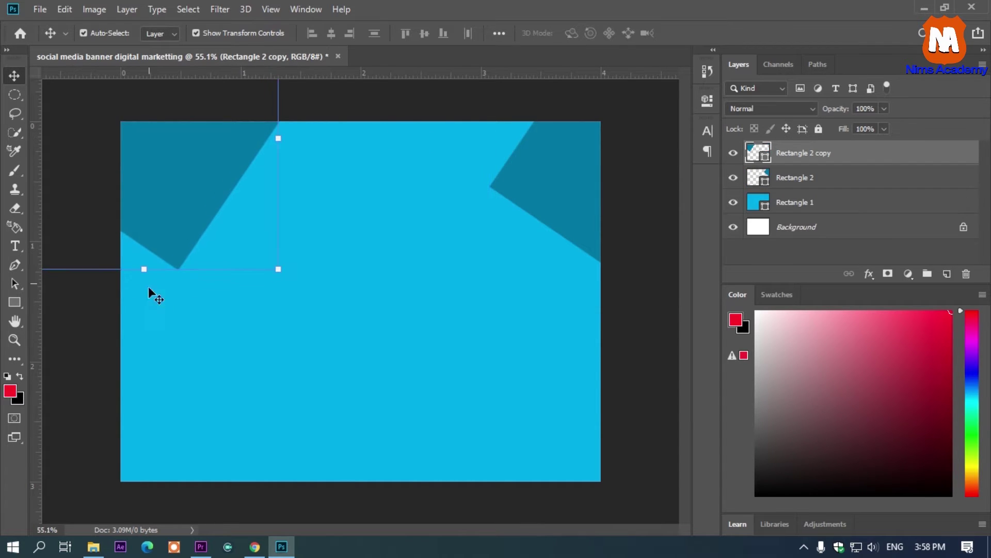
drag(284, 277, 322, 254)
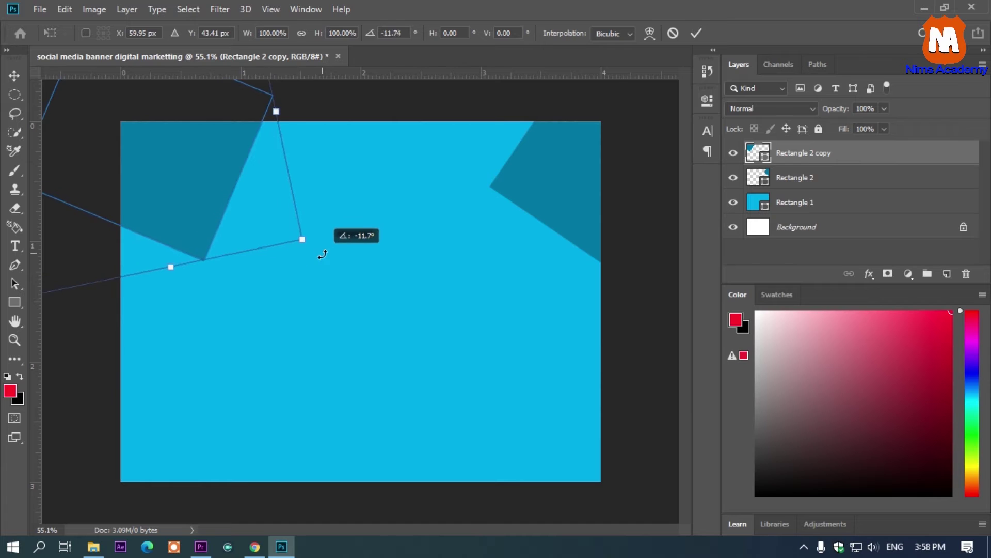
drag(211, 187, 225, 186)
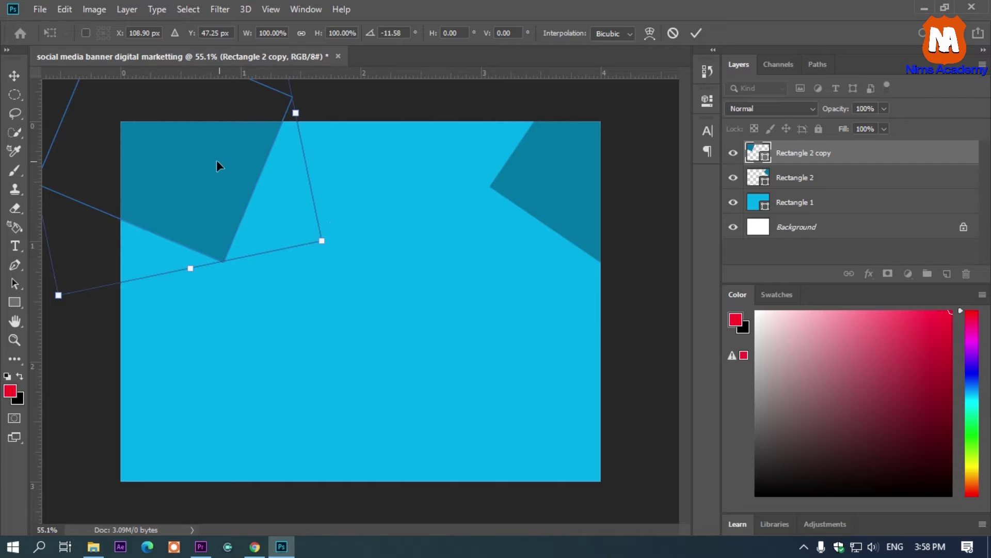
drag(206, 160, 224, 278)
key(Return)
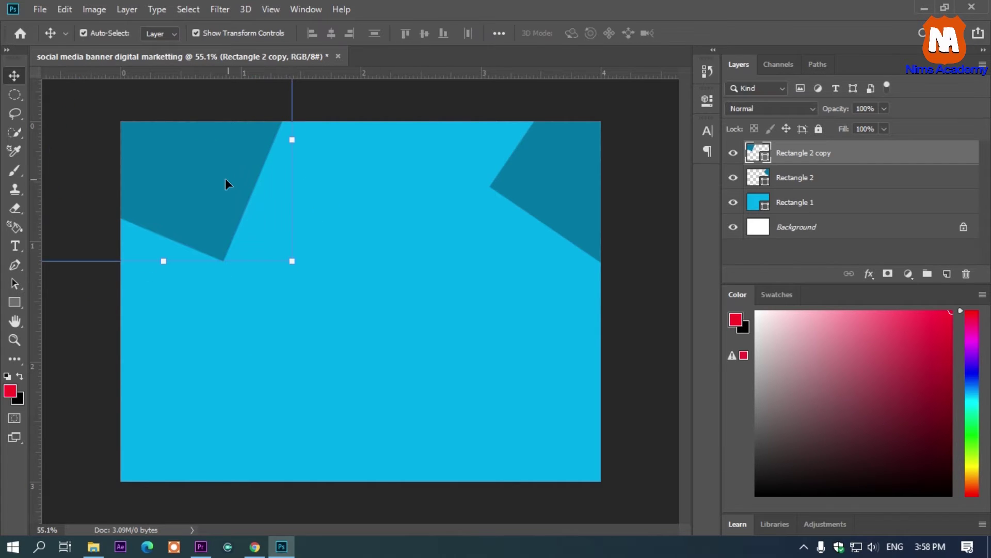
Duplicate the upper-left teal shape further down and enlarge the copy so it fills the canvas's lower-left area.
drag(207, 158, 223, 329)
key(ctrl+j)
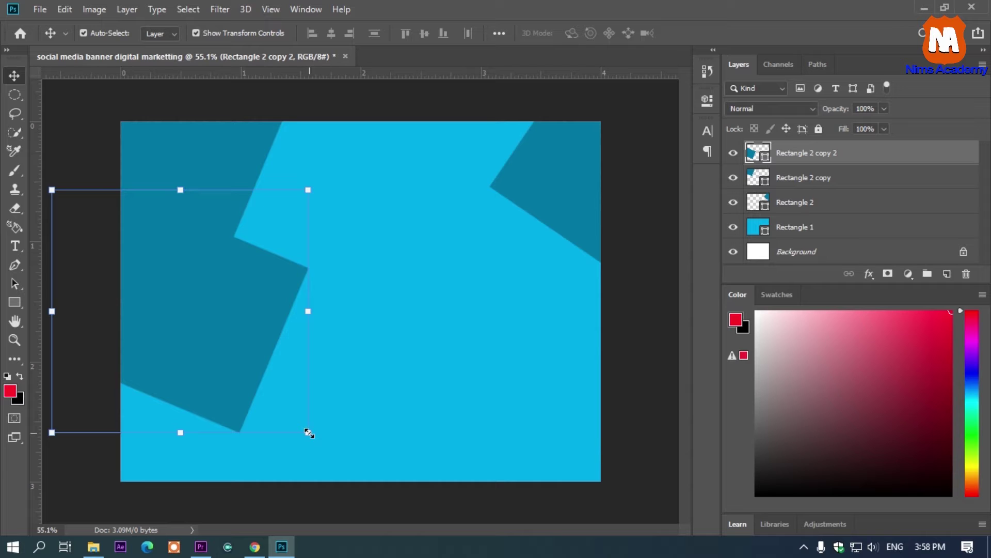
drag(308, 432, 417, 548)
drag(312, 394, 267, 398)
mouse_move(375, 367)
mouse_down()
mouse_move(391, 366)
mouse_move(376, 366)
mouse_up()
key(Return)
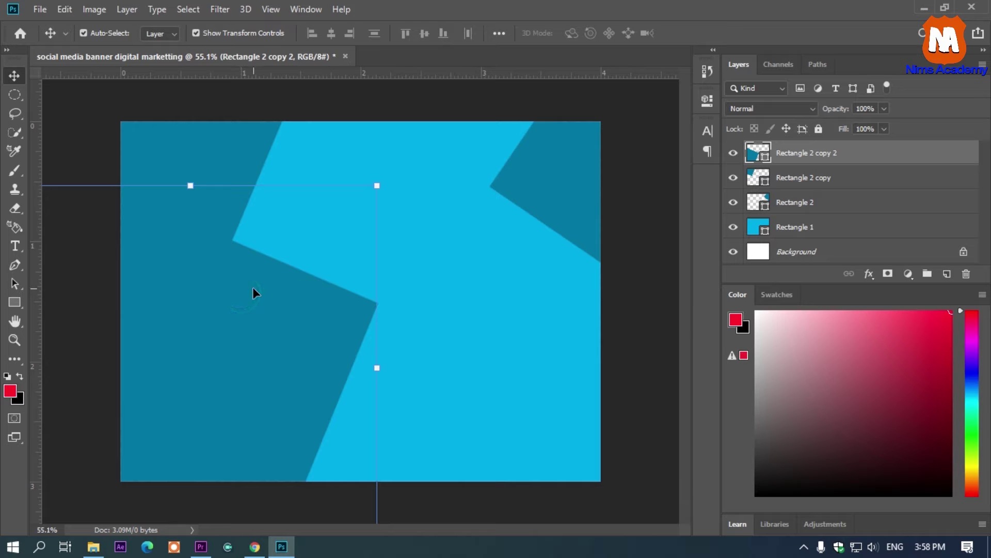
Duplicate the large lower-left shape onto the canvas's right half and rotate the copy by about -20.3°.
drag(238, 308, 522, 281)
drag(292, 155, 242, 240)
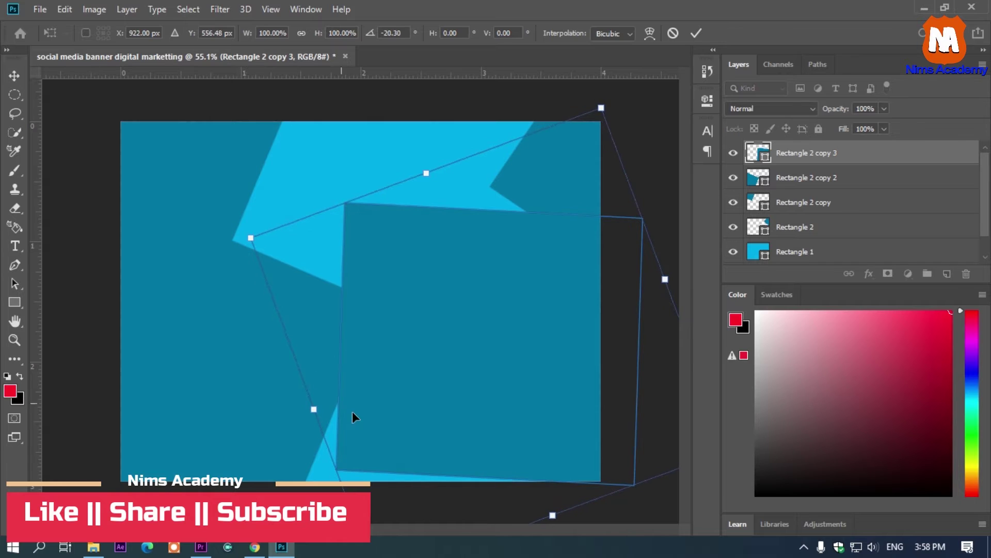
click(251, 238)
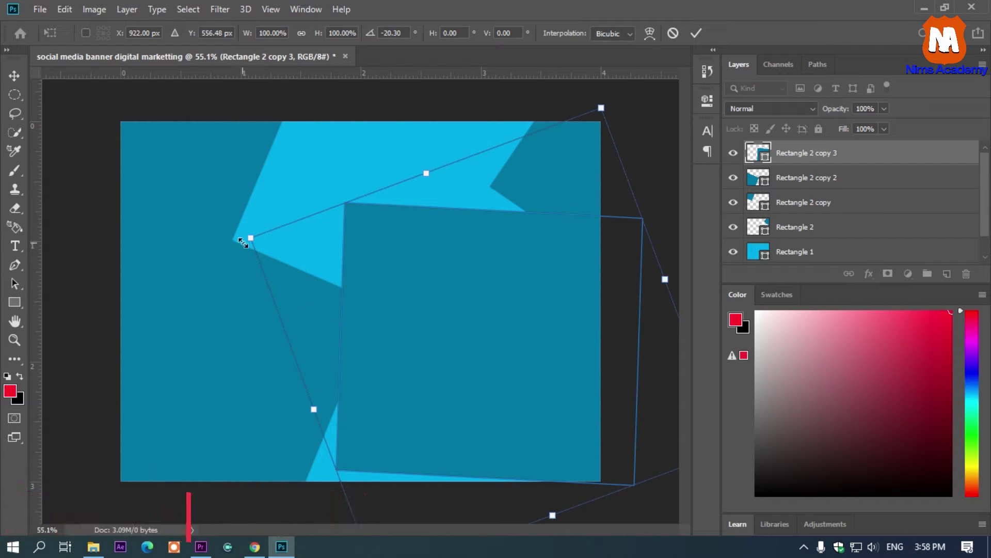
Distort the newest teal copy by pulling its left and lower corners outward so it covers the canvas's lower-right area.
drag(252, 239, 209, 302)
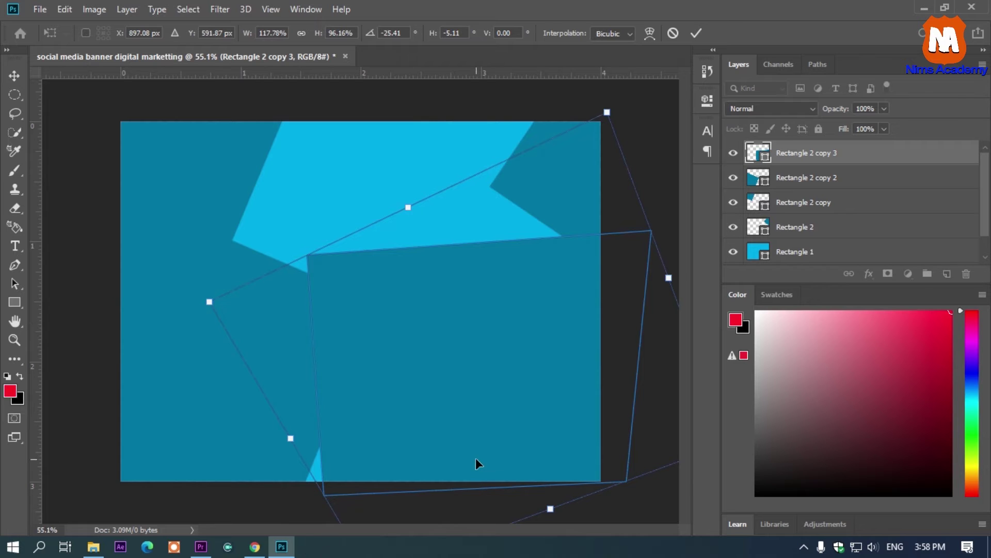
scroll(474, 458, down, 2)
scroll(474, 458, down, 1)
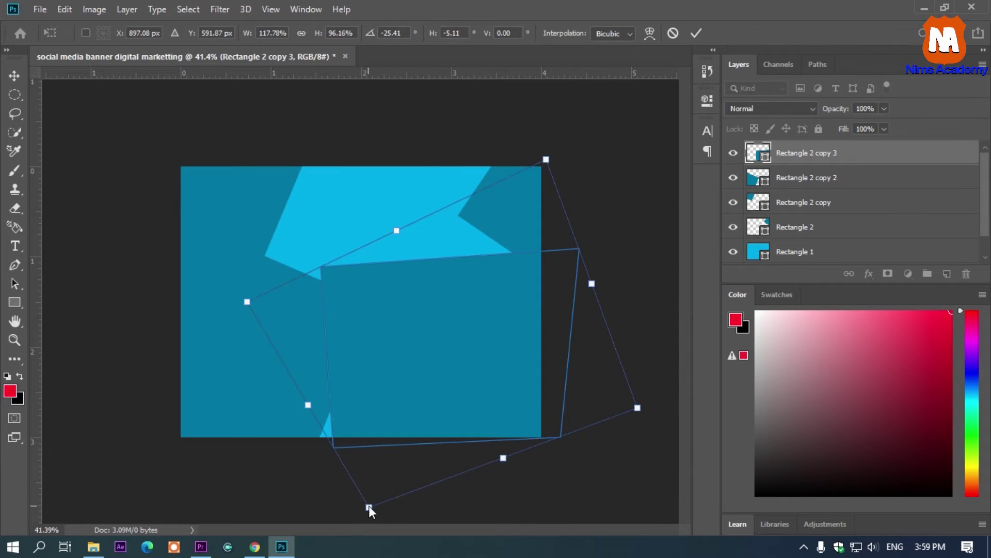
drag(367, 509, 206, 554)
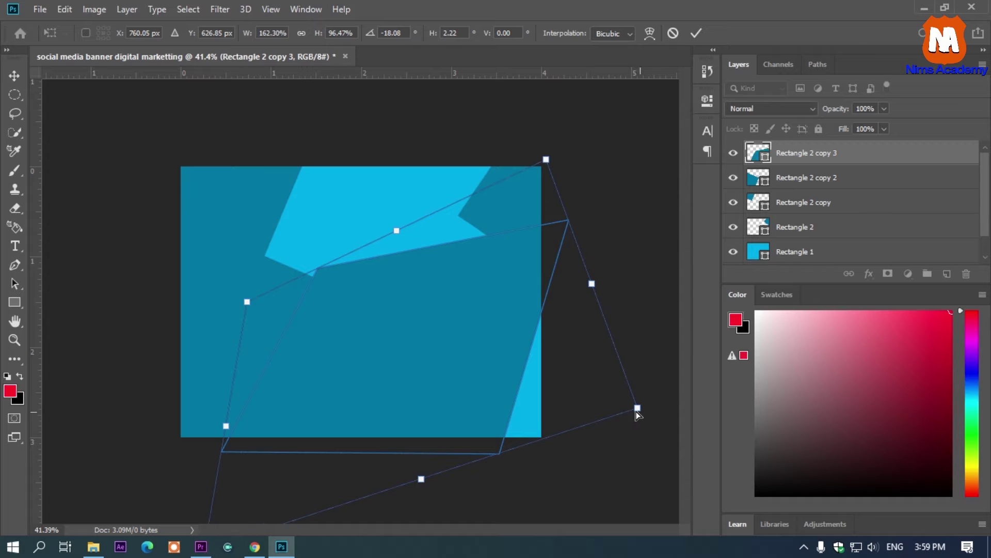
drag(639, 413, 678, 356)
drag(810, 553, 812, 553)
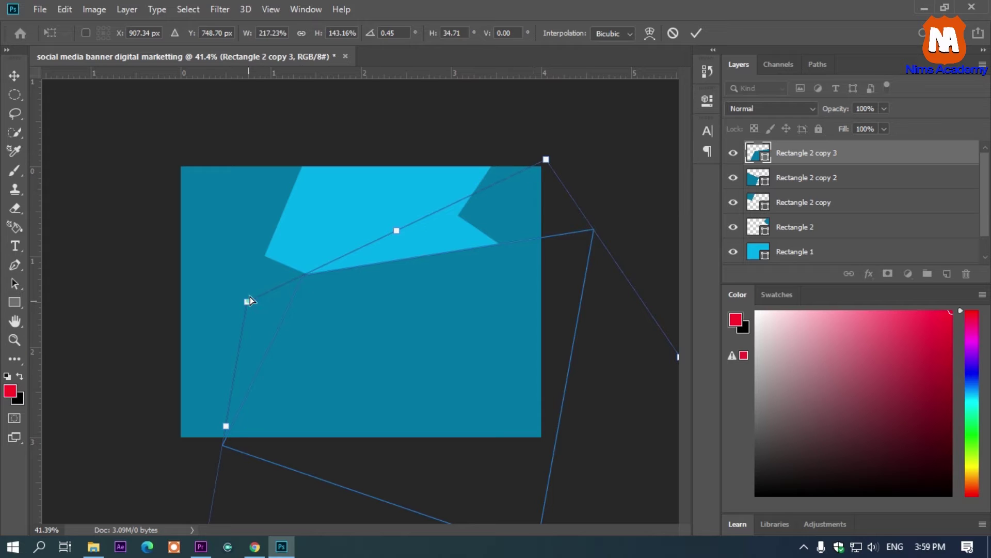
Adjust the copy's upper corners and left edge so its top runs almost level across the middle, and apply the distortion.
drag(250, 297, 257, 256)
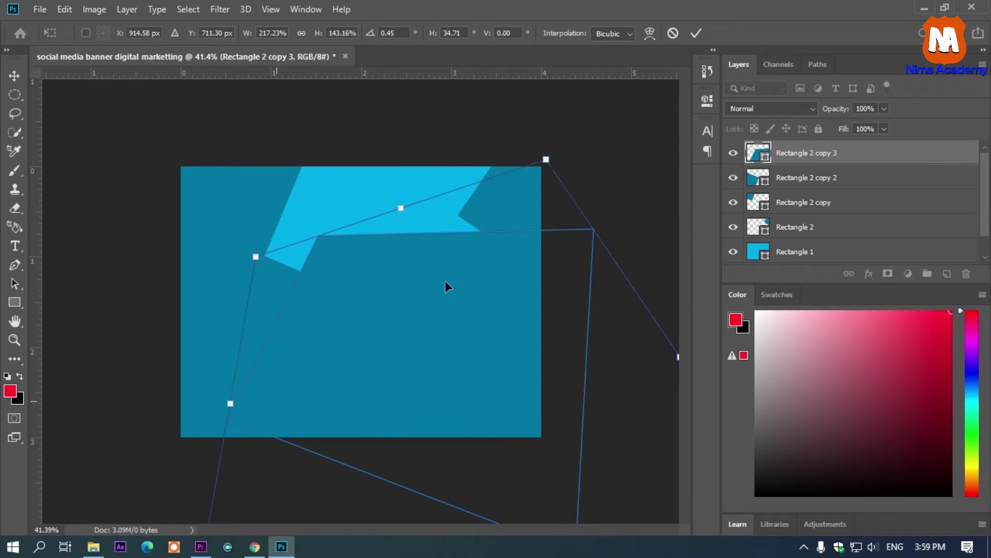
drag(546, 158, 571, 130)
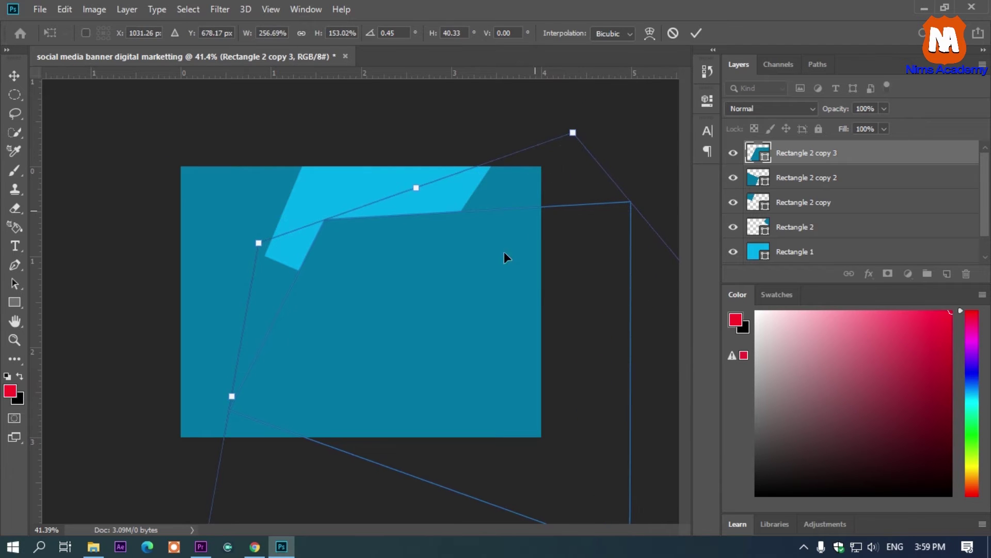
drag(483, 281, 476, 316)
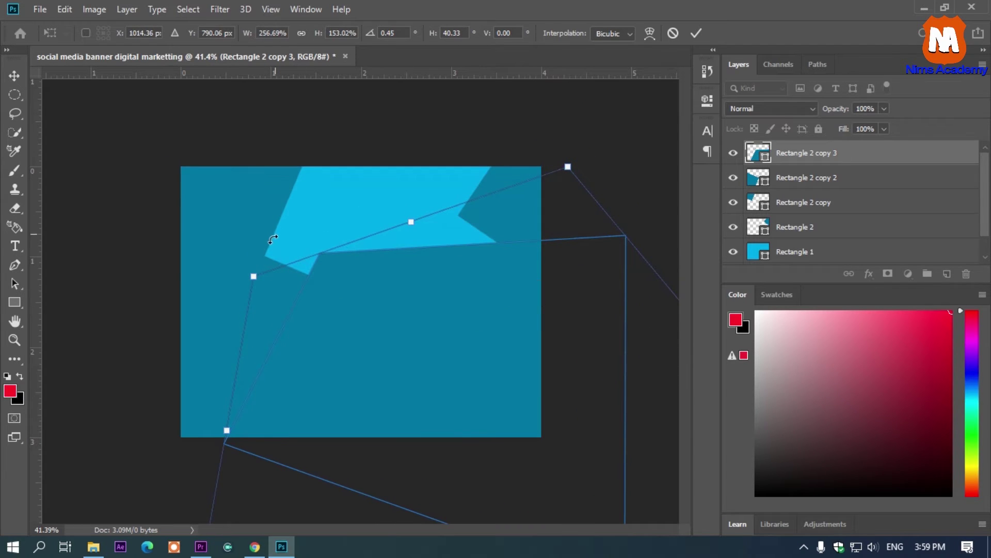
drag(253, 276, 274, 261)
drag(238, 419, 224, 447)
drag(569, 168, 518, 187)
drag(388, 230, 387, 222)
key(Return)
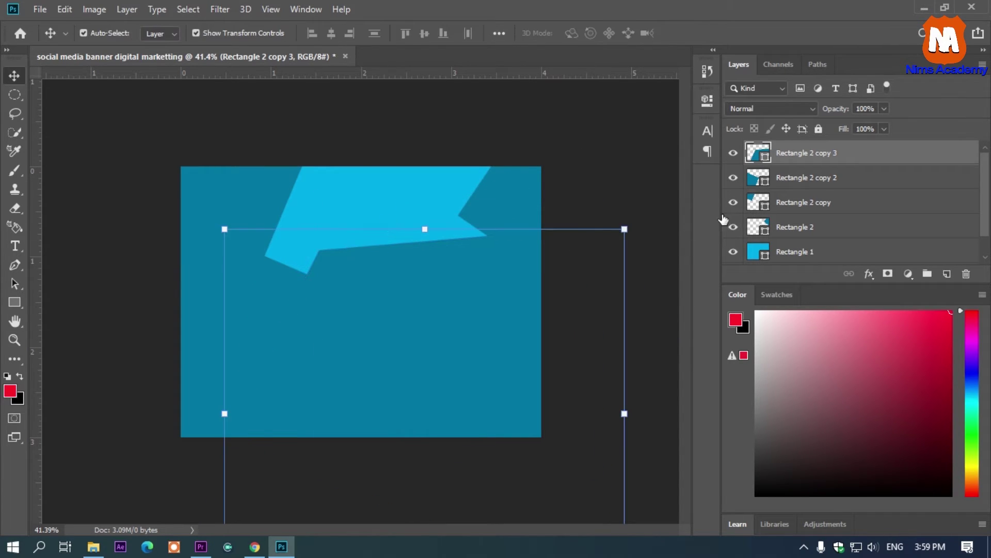
Recolour the distorted shape to 004058 and move its layer below the other teal rectangles, just above the light blue background.
click(787, 151)
double_click(757, 153)
text(004058)
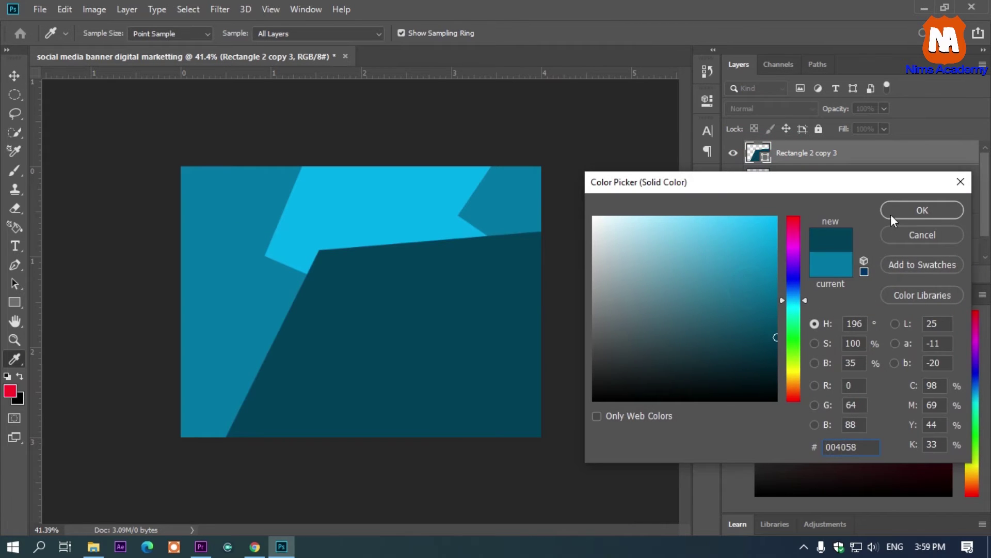
click(891, 214)
drag(798, 153, 759, 227)
click(594, 173)
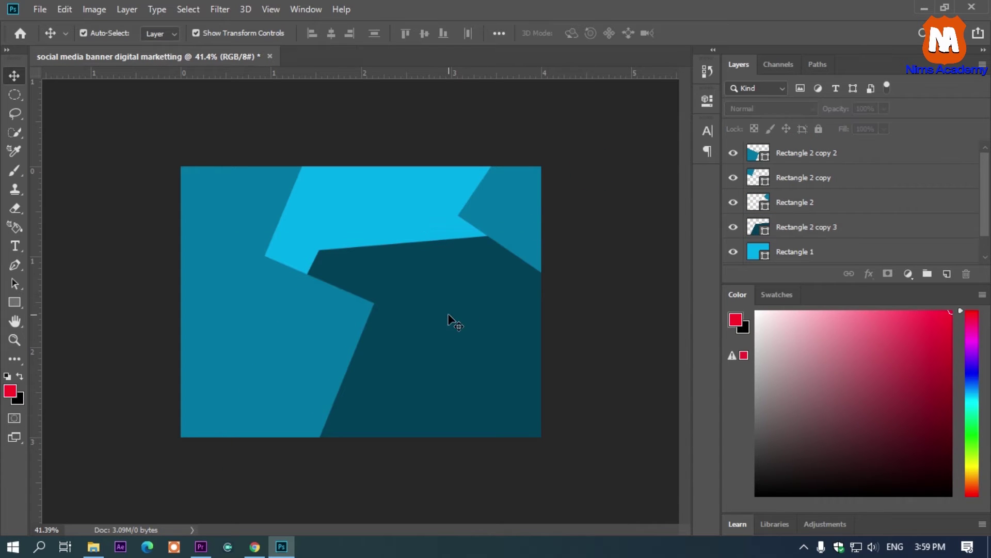
Draw a teal rectangle about 848 by 247 px across the canvas's lower-right edge.
click(448, 316)
click(327, 325)
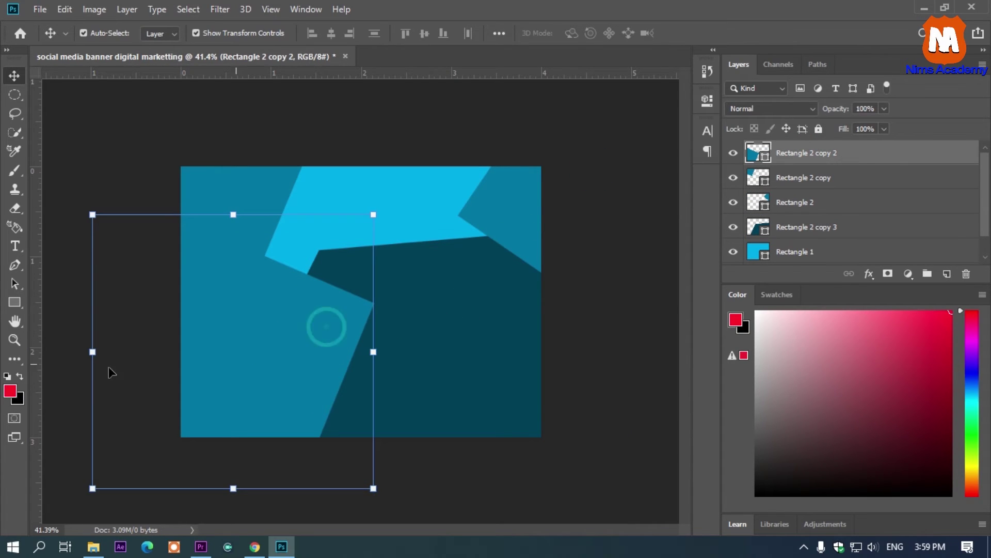
click(19, 309)
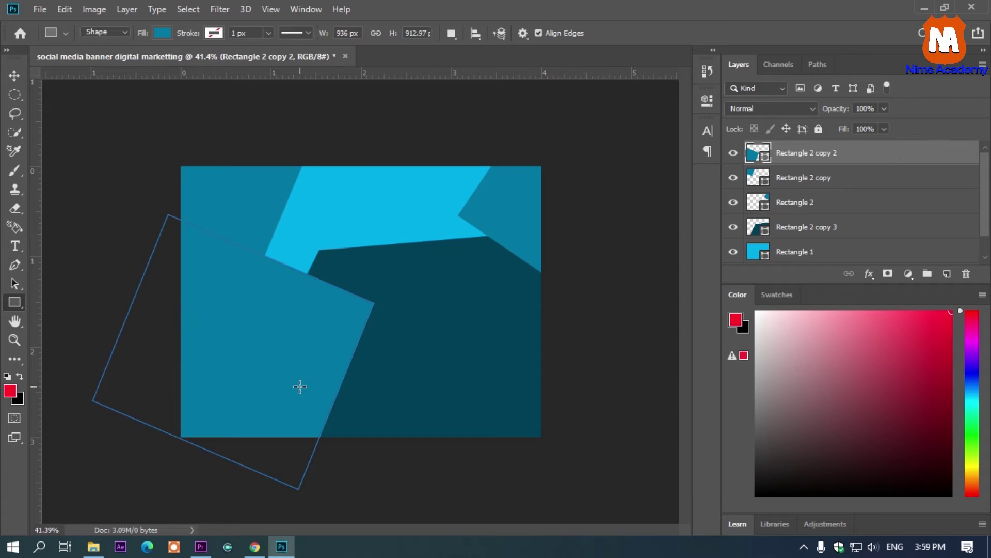
drag(305, 382, 560, 456)
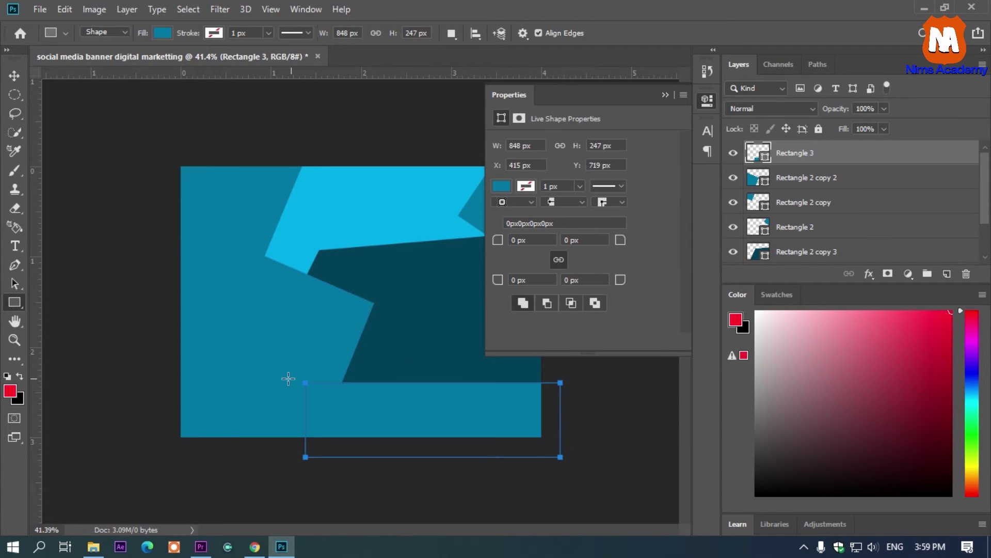
click(17, 79)
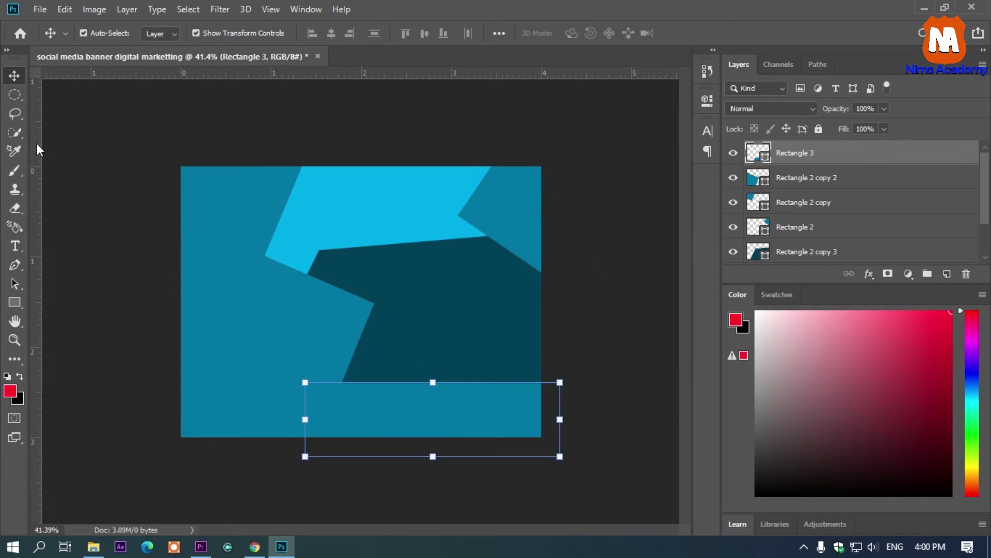
Skew the new rectangle's upper-left corner inward by about -20.7° so its left side slants.
click(376, 425)
drag(305, 382, 333, 382)
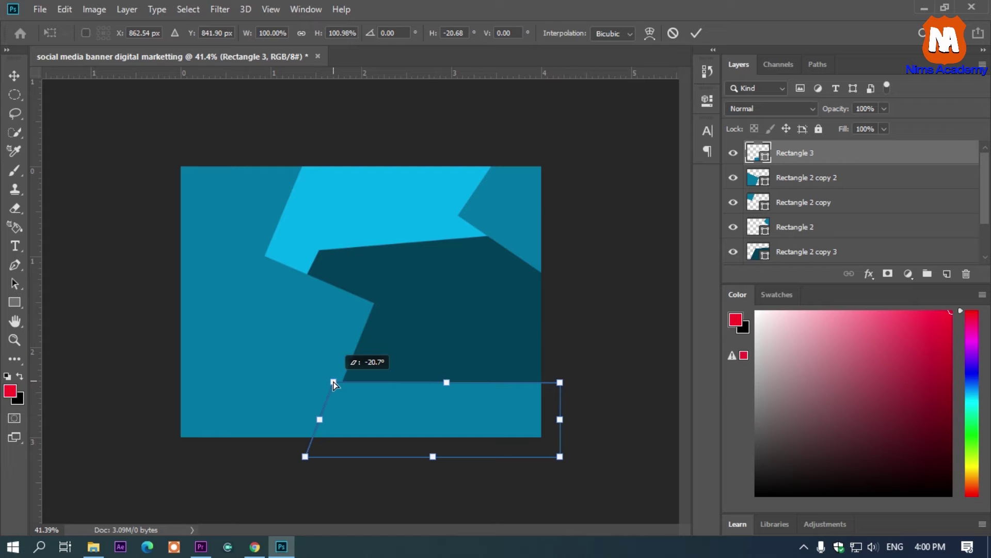
drag(334, 382, 332, 380)
key(Return)
click(604, 327)
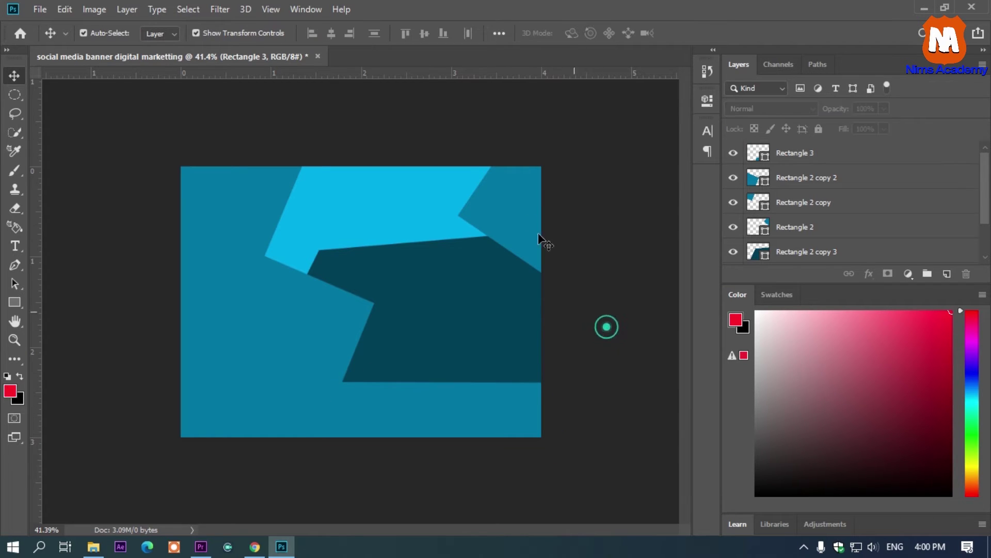
Move the upper-right teal shape's layer below the dark shape.
click(474, 276)
click(499, 211)
drag(752, 225, 777, 263)
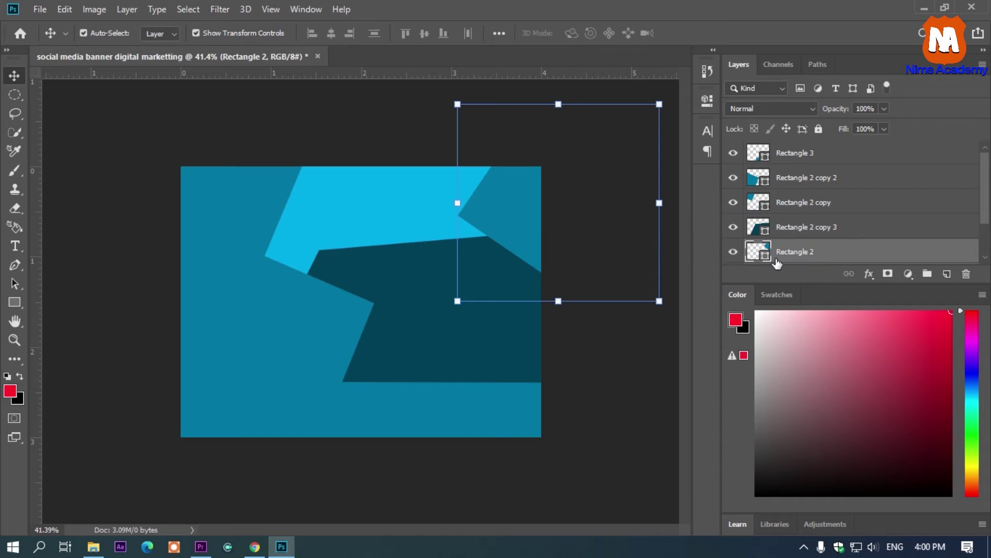
Rotate the large lower-left teal shape by about -23.6° so its edges run nearly level and upright.
click(334, 303)
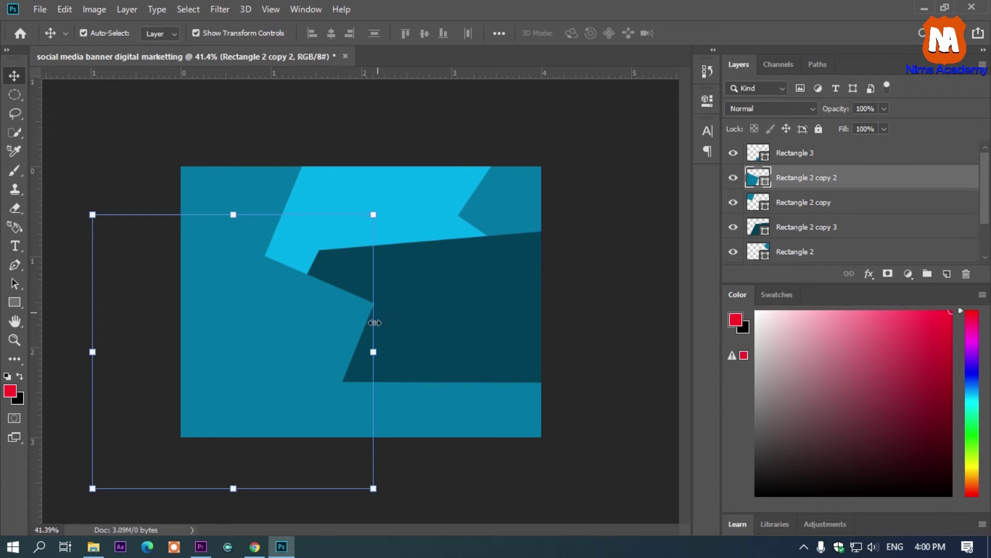
drag(384, 211, 420, 389)
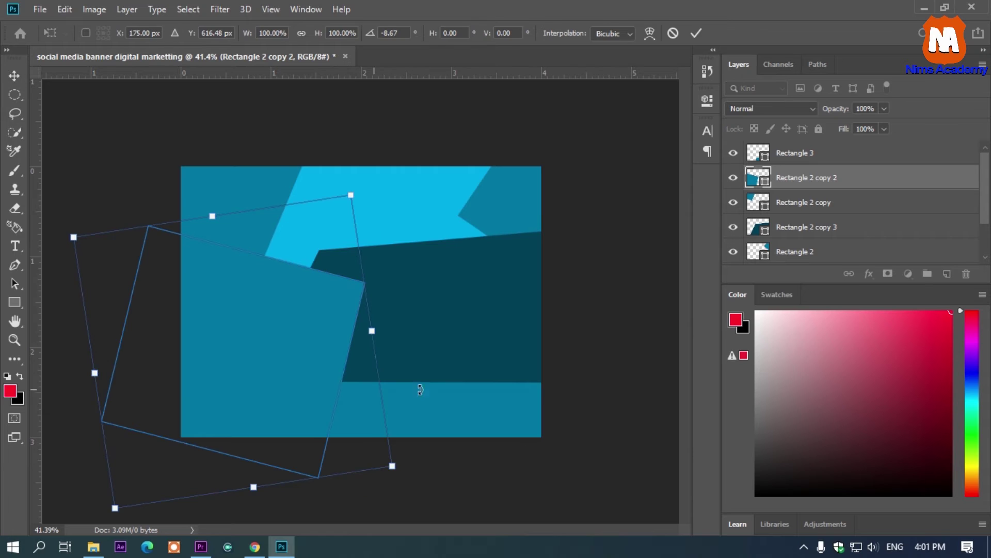
drag(370, 191, 322, 166)
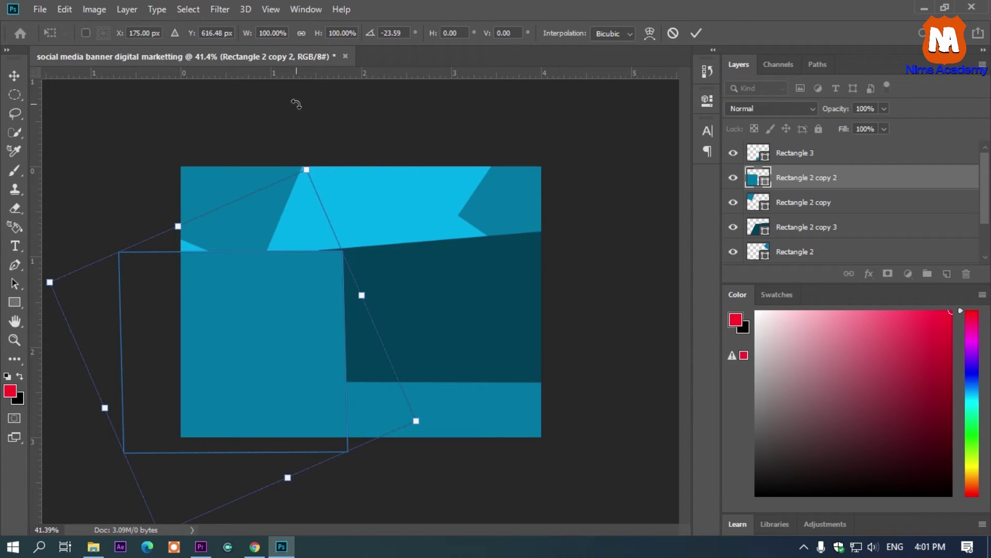
key(Escape)
Rotate the upper-left teal shape by about -12.75° and lower it to close the gap above the lower-left shape.
click(262, 182)
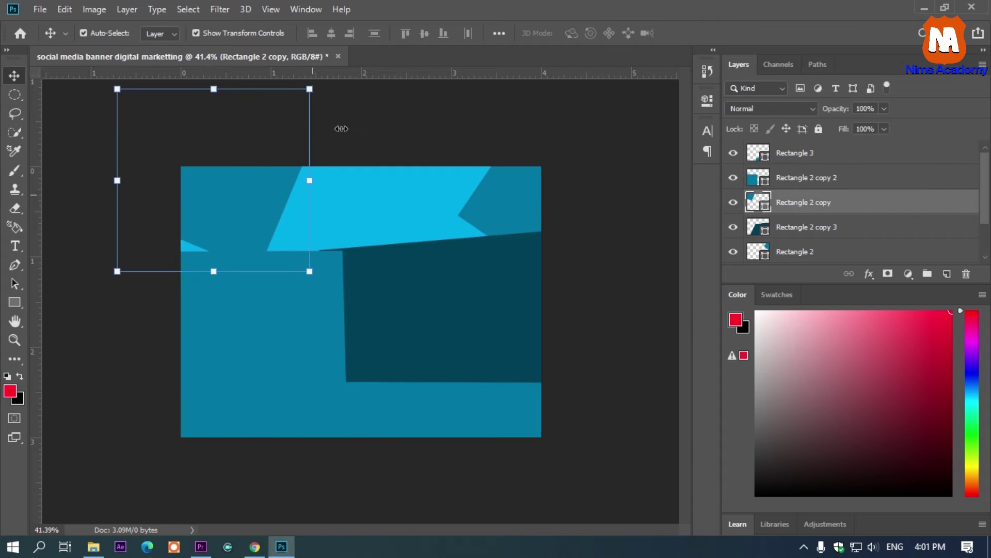
drag(326, 88, 324, 85)
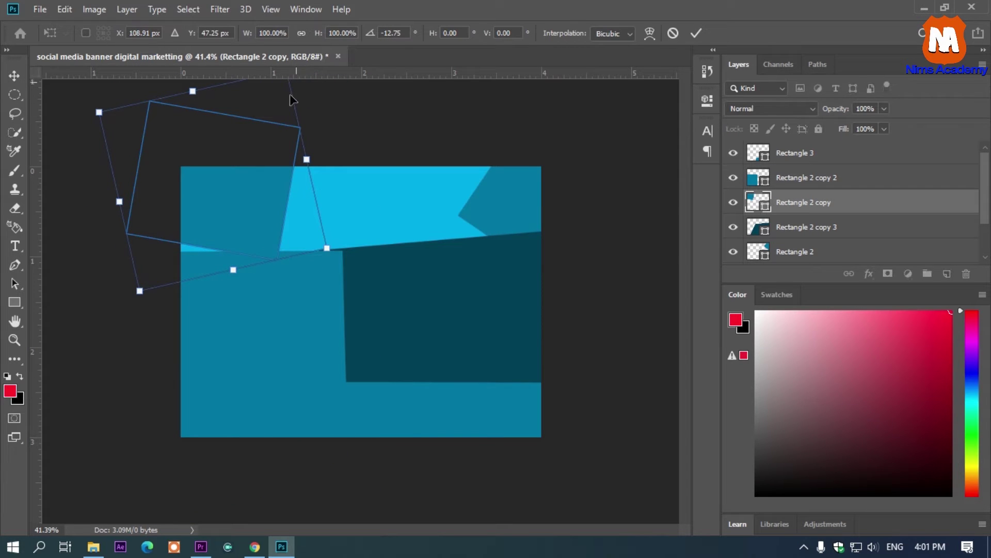
drag(271, 166, 274, 186)
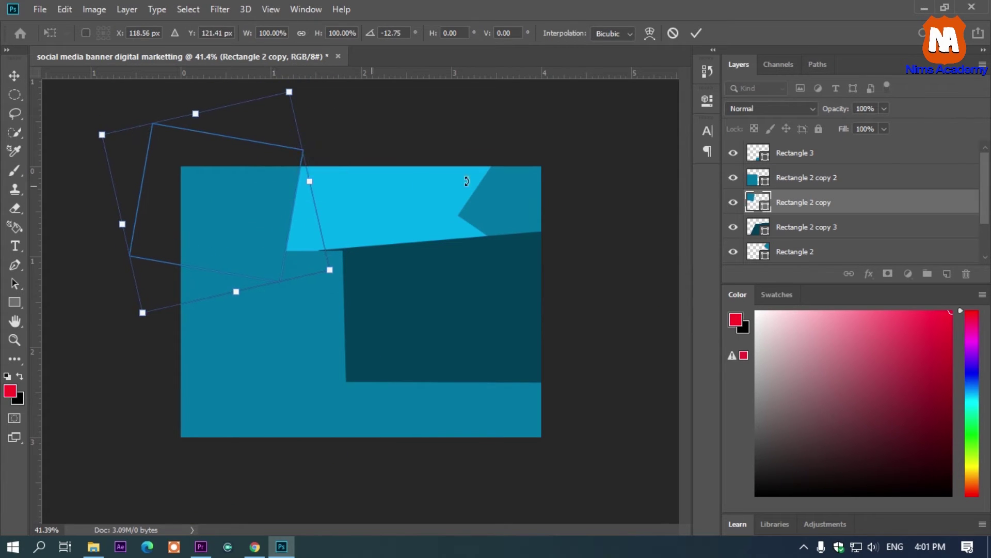
key(Return)
click(531, 145)
Distort the lower-left shape, pulling its upper-right corner inward and lower-right corner outward to make its right edge diagonal.
click(293, 284)
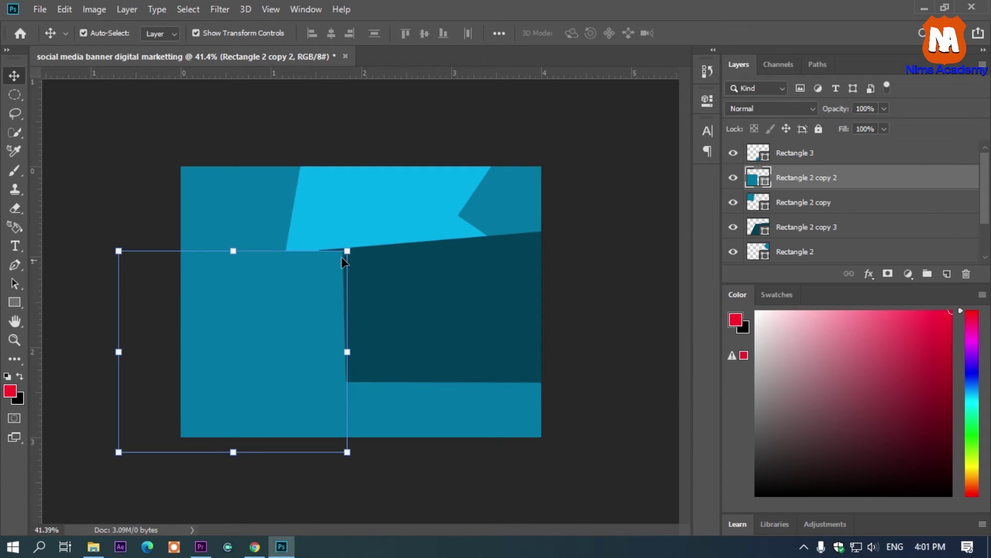
drag(347, 252, 290, 243)
drag(348, 452, 411, 467)
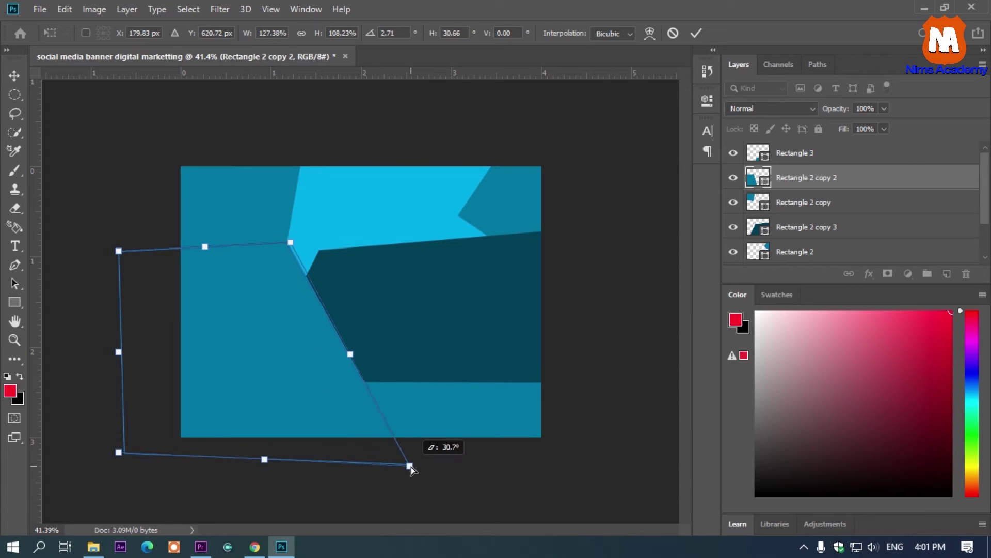
key(Return)
Change the fill of the slanted rectangle along the lower edge to dark grey.
click(416, 431)
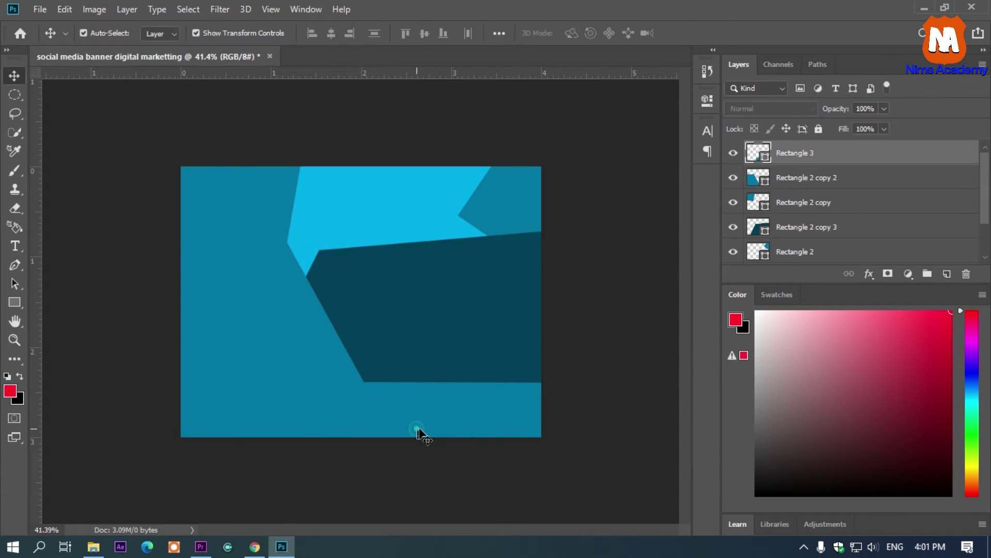
double_click(758, 153)
mouse_move(684, 344)
mouse_down()
mouse_move(582, 347)
mouse_move(593, 338)
mouse_up()
click(899, 211)
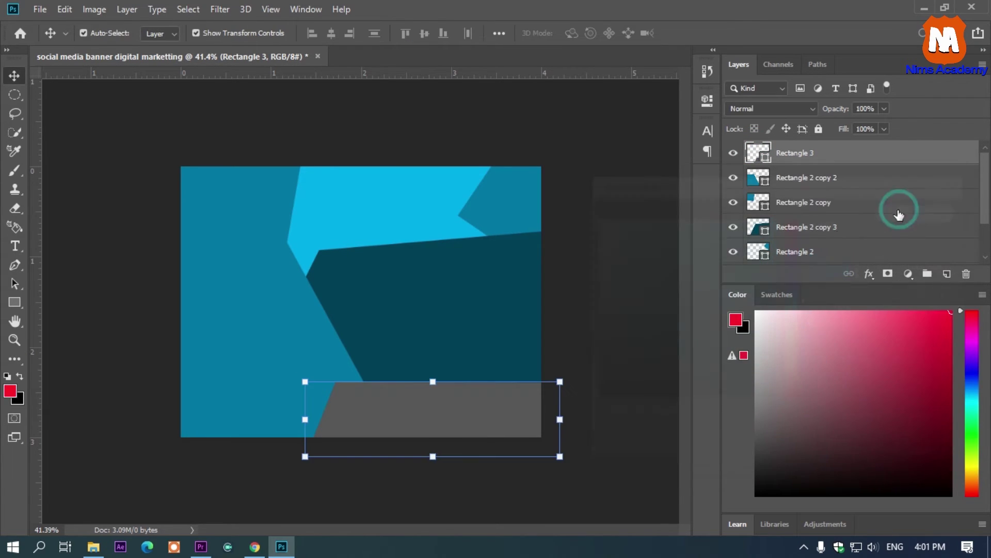
click(632, 147)
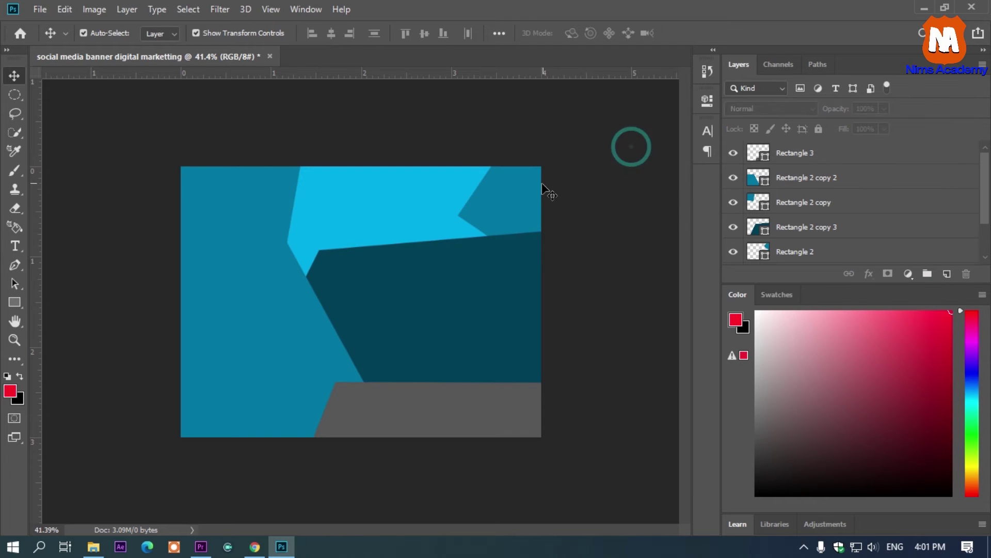
Shift the upper-right teal shape slightly further left into the canvas.
click(517, 193)
drag(516, 194, 498, 194)
click(243, 309)
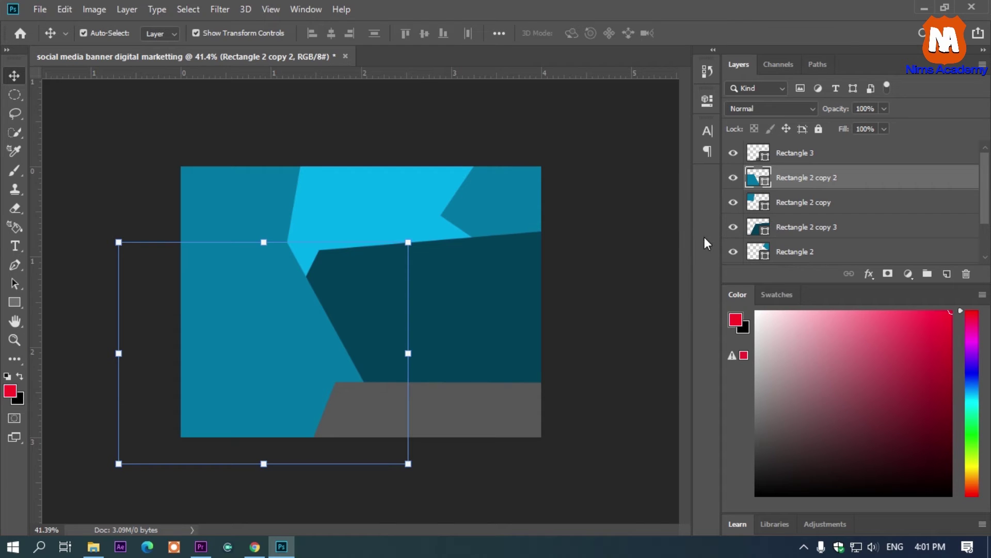
Raise the dark shape slightly and distort its upper corners so its top edge is nearly horizontal.
click(448, 283)
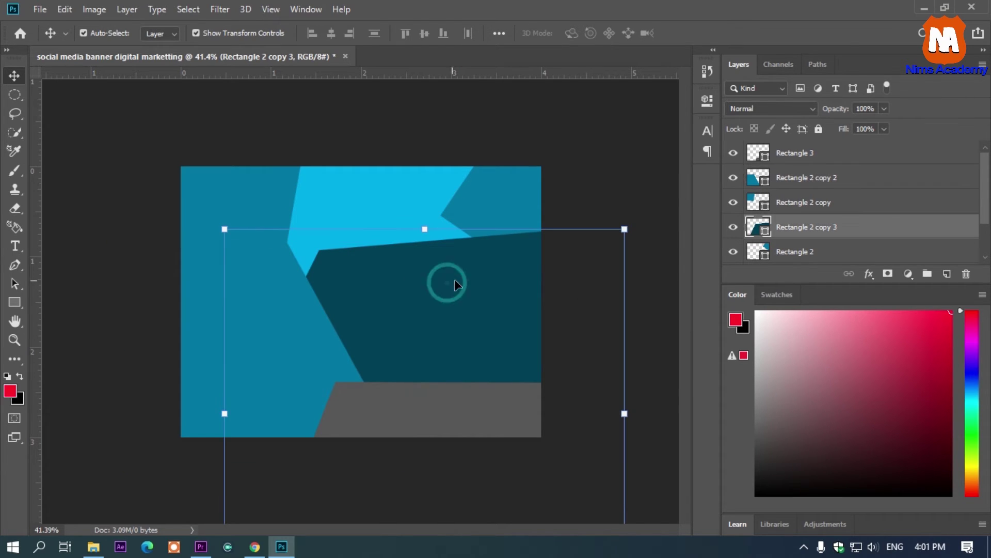
drag(482, 279, 482, 262)
click(485, 212)
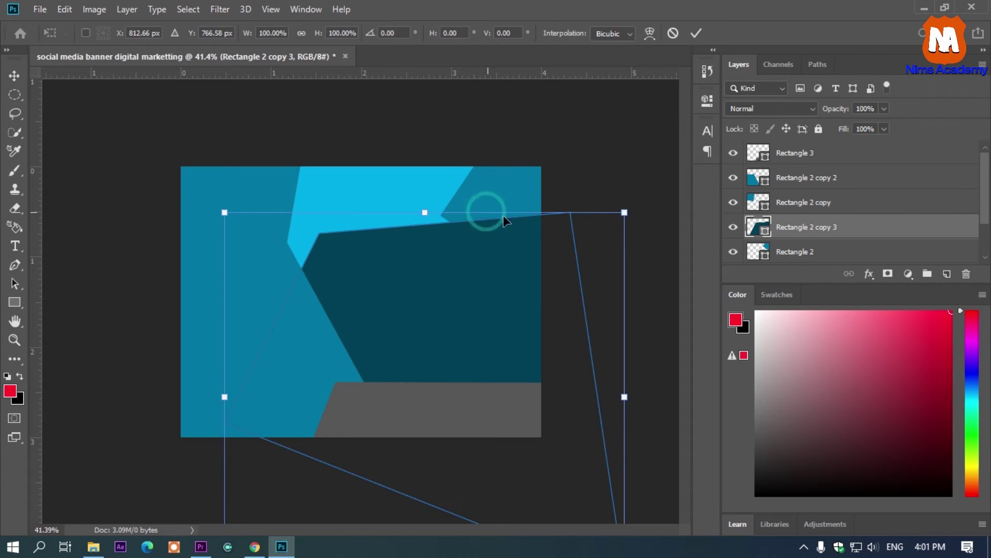
click(430, 211)
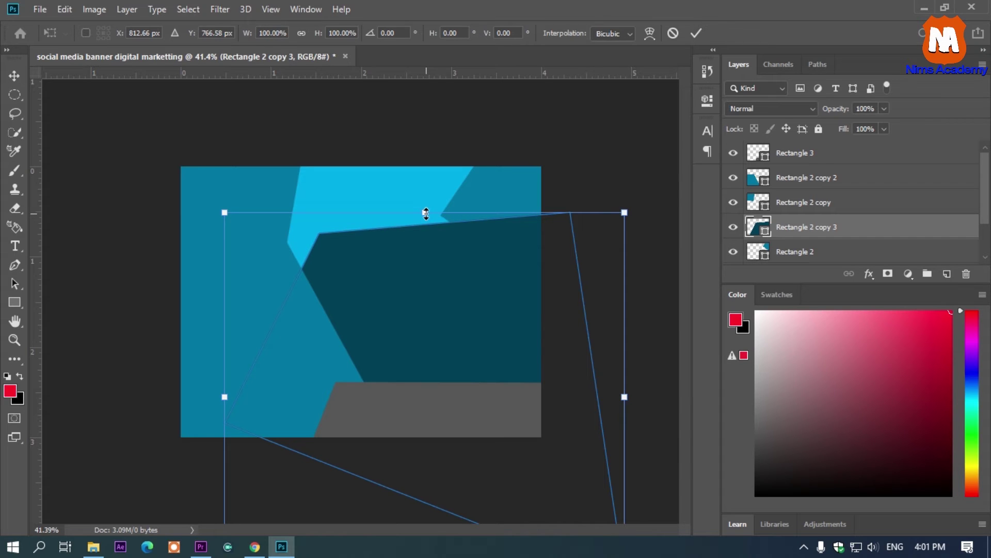
drag(426, 212, 425, 196)
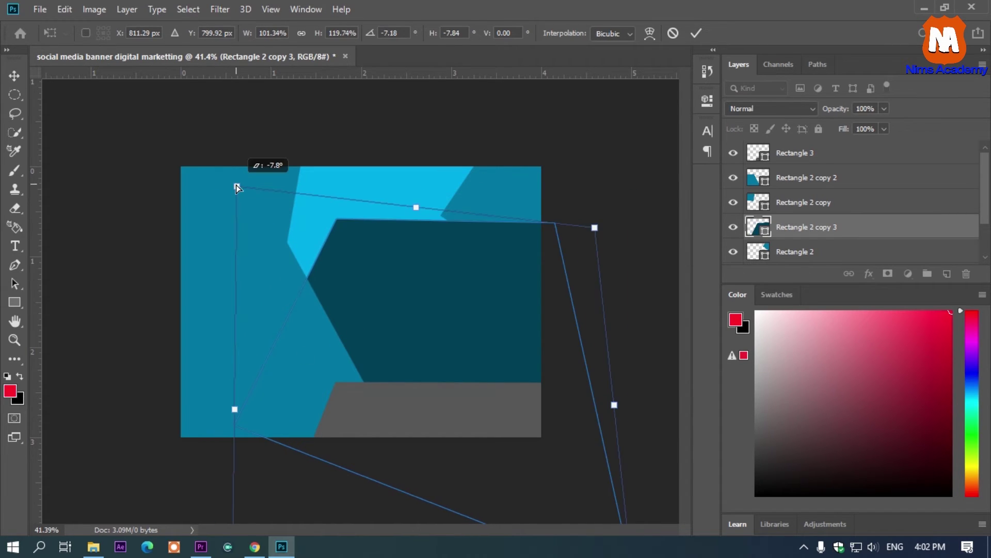
drag(237, 187, 237, 186)
key(Return)
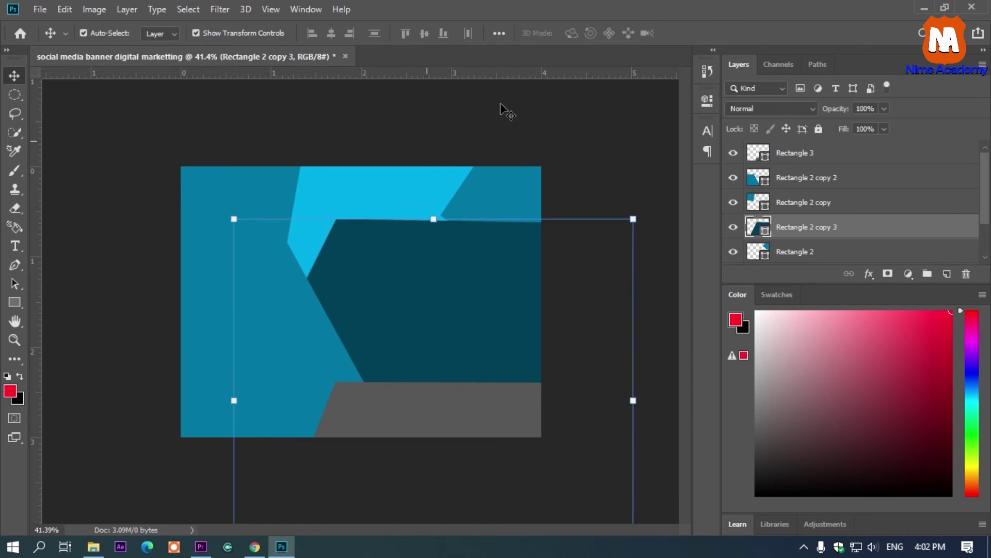
Move the upper-right teal shape slightly up and to the left.
click(503, 104)
drag(522, 184, 504, 170)
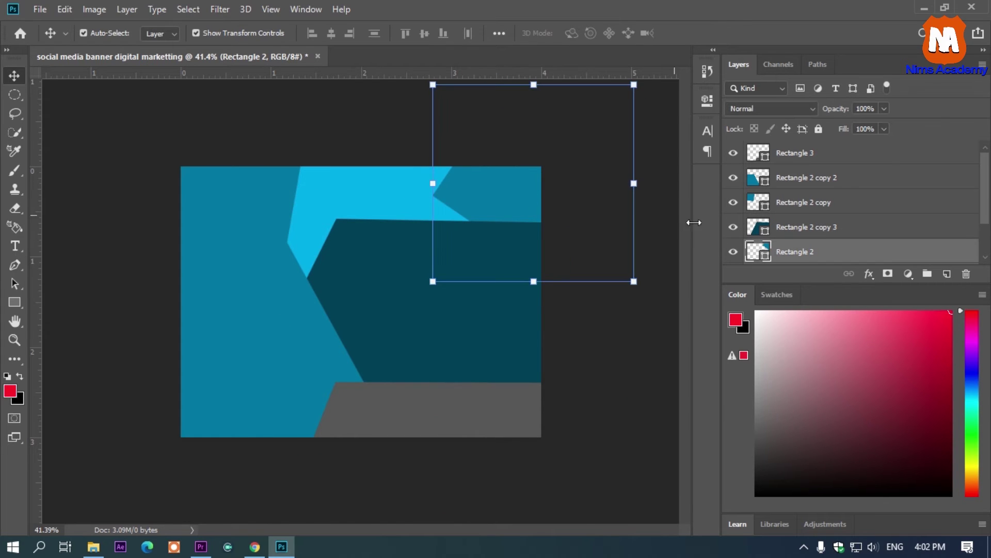
Add a Gradient Overlay to the upper-right teal shape and load the Red, Green preset for its gradient.
click(869, 274)
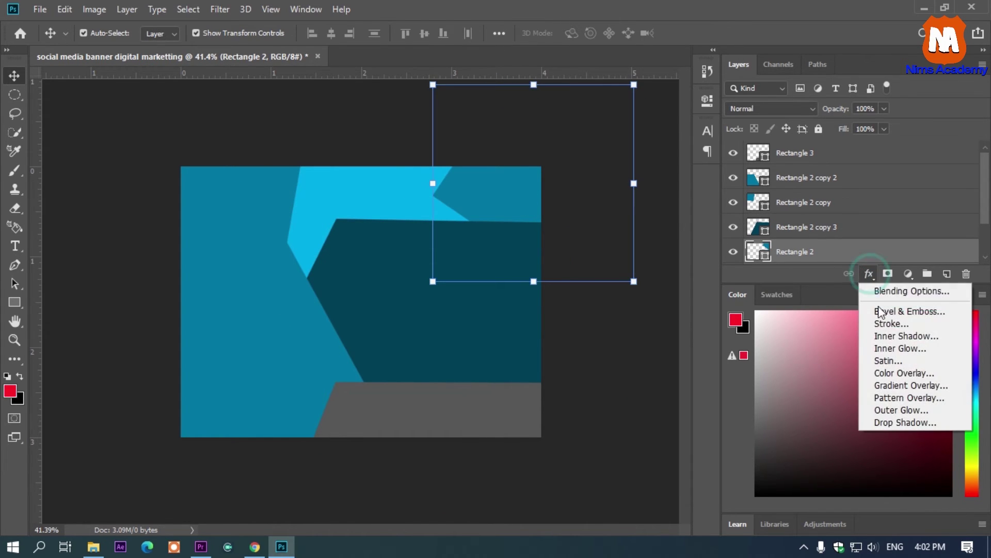
click(893, 385)
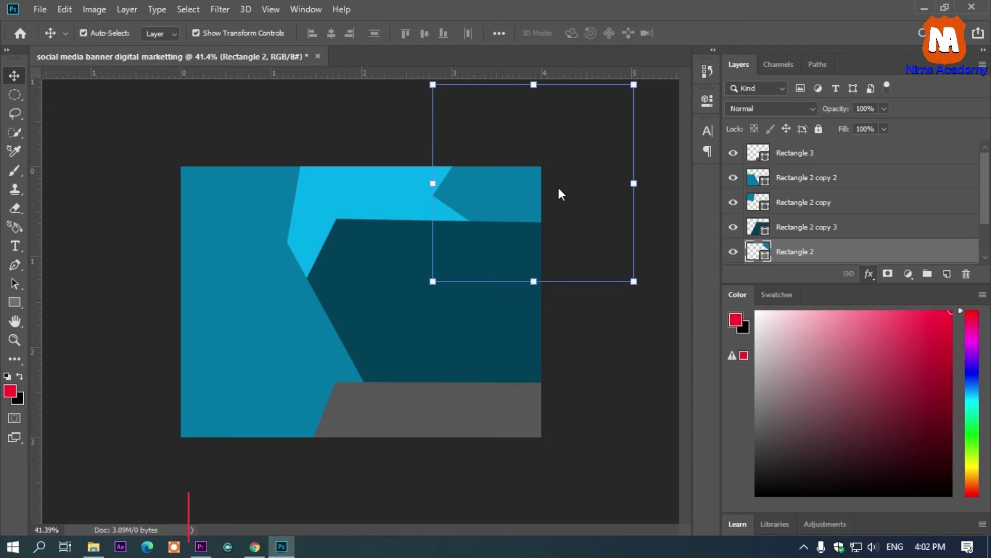
click(742, 160)
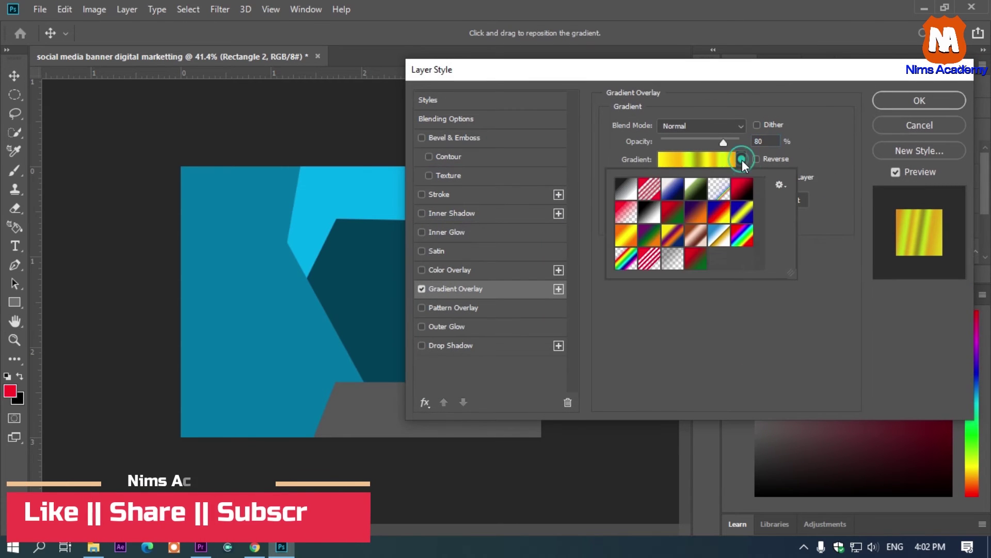
click(707, 164)
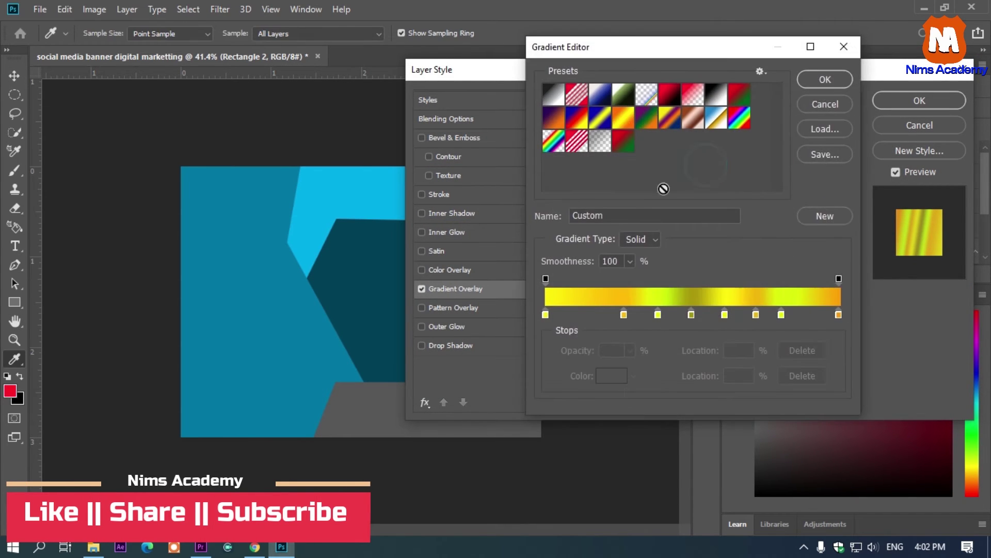
click(545, 315)
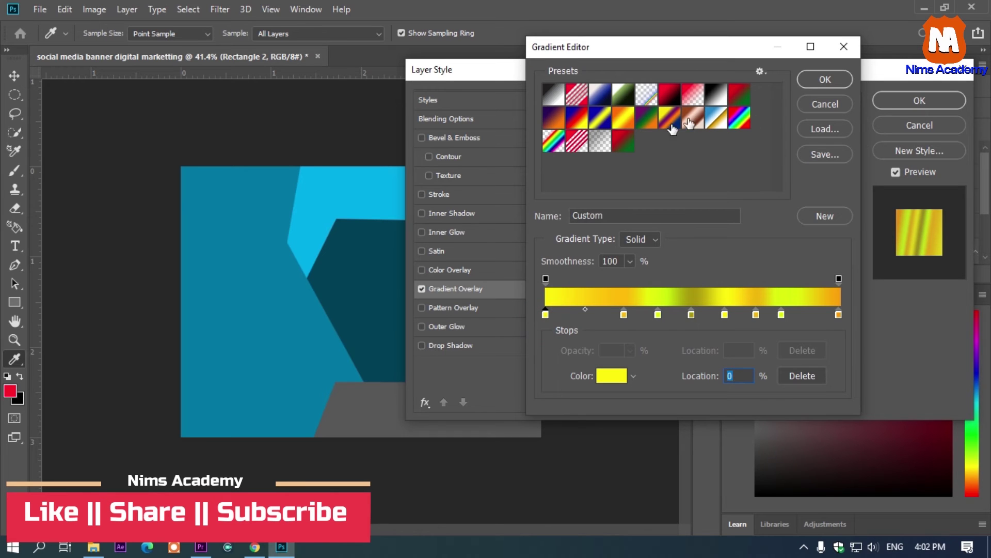
click(627, 149)
Recolour the gradient's start stop with the dark shape's teal and its end stop with the upper-left blue, apply it, and shift the shape slightly right.
click(545, 314)
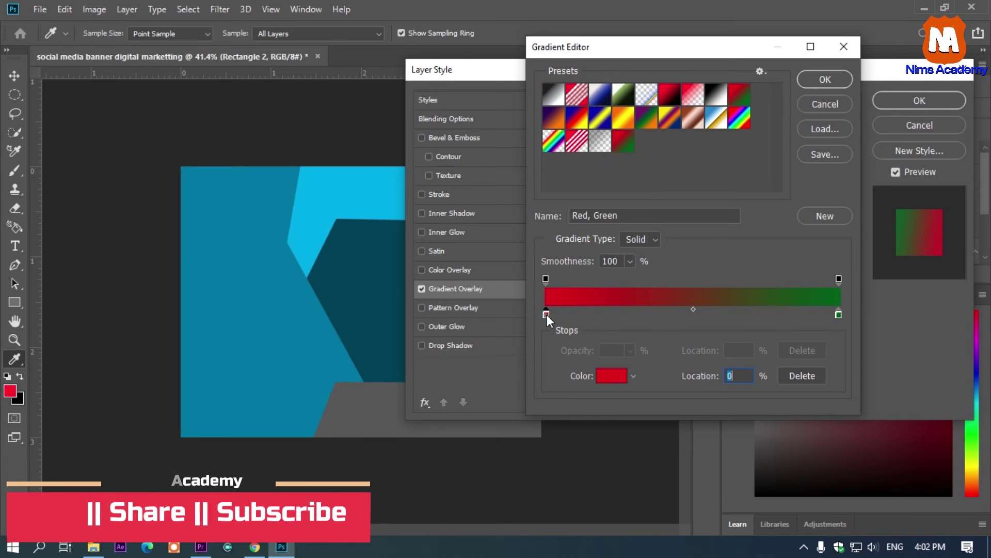
click(605, 373)
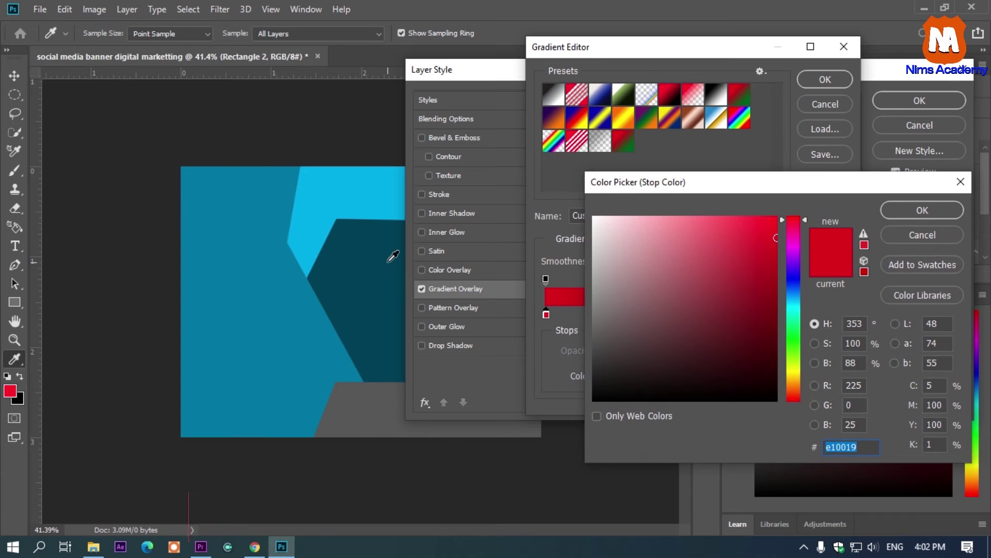
click(386, 260)
click(890, 209)
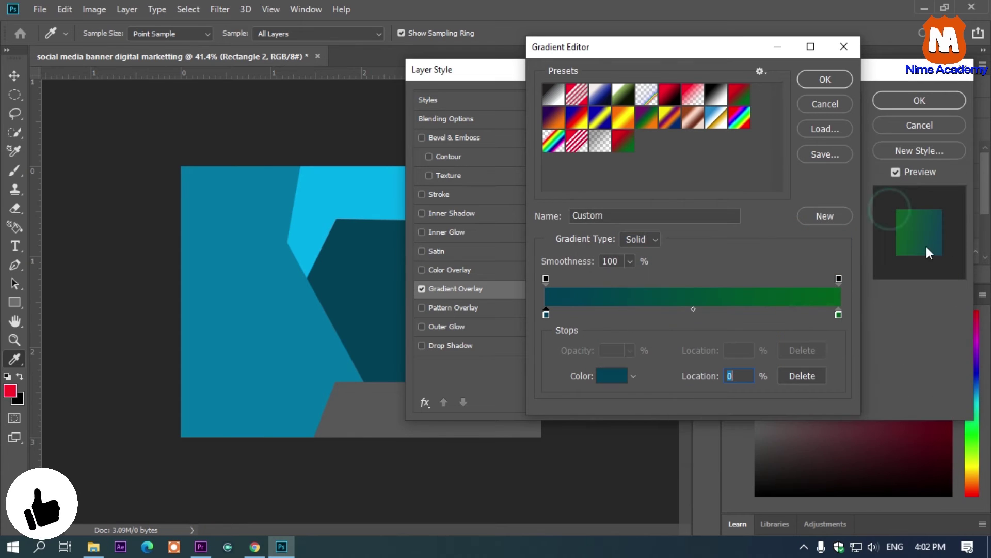
click(838, 314)
click(281, 207)
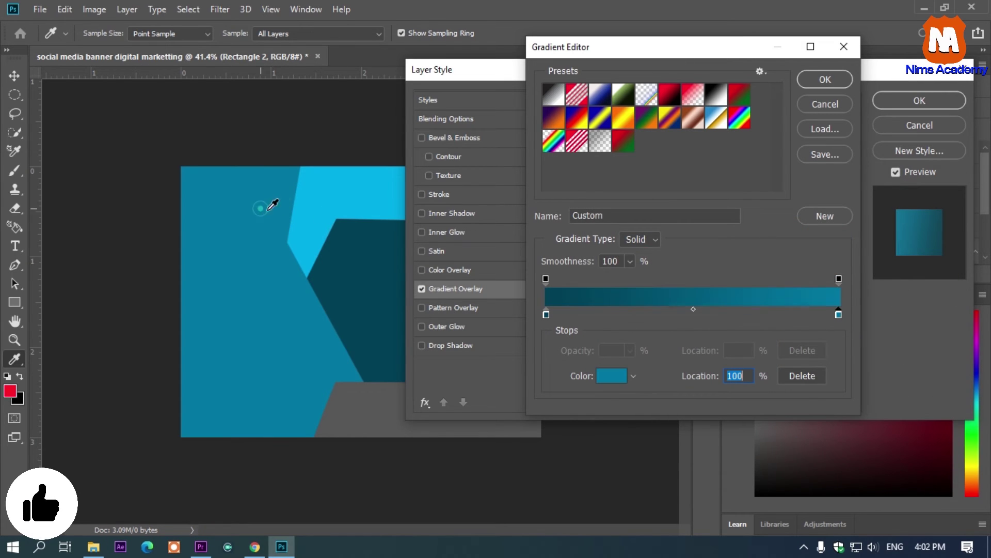
click(824, 80)
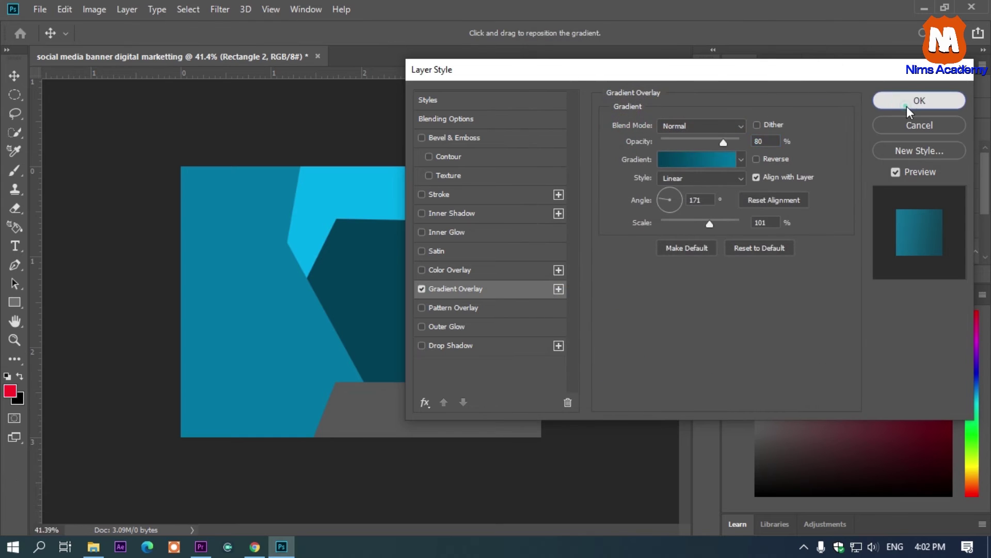
click(907, 105)
drag(496, 194, 540, 206)
Paste the copied laptop photo above the large dark shape and clip it to that shape with a clipping mask.
click(390, 310)
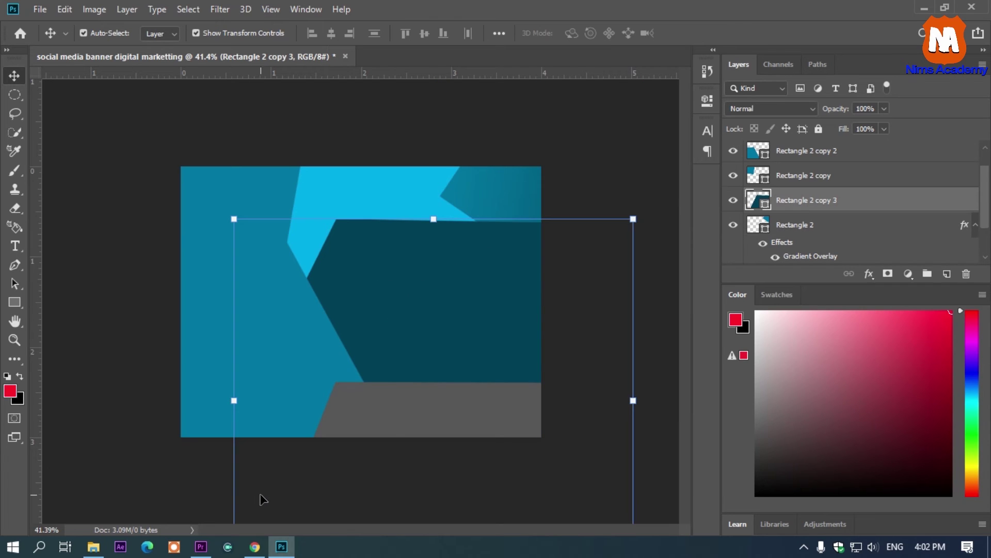
key(ctrl+v)
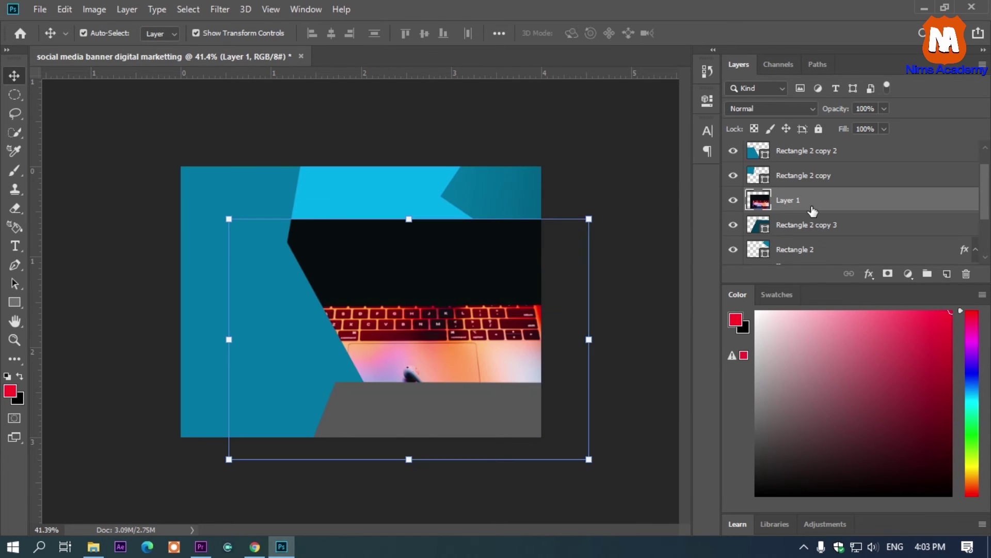
right_click(812, 211)
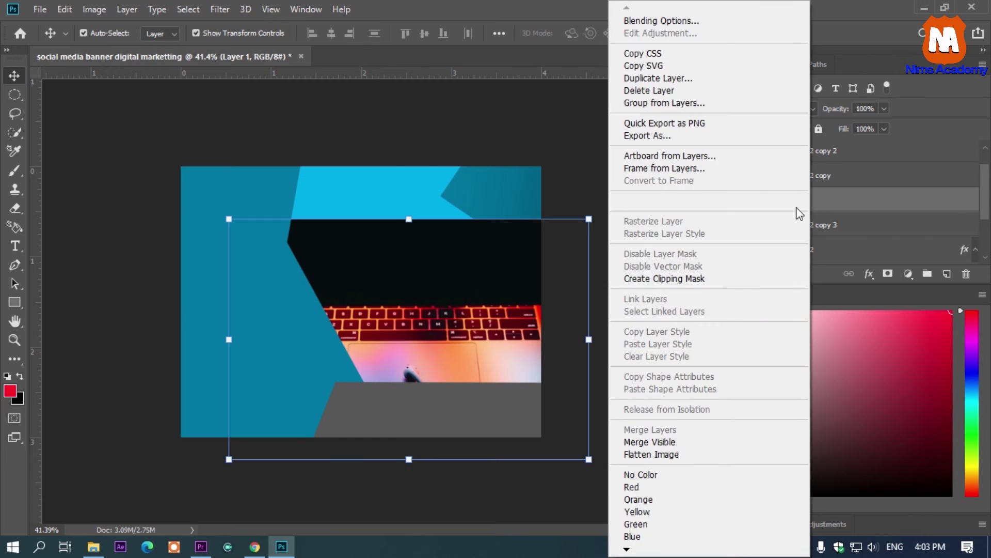
click(701, 278)
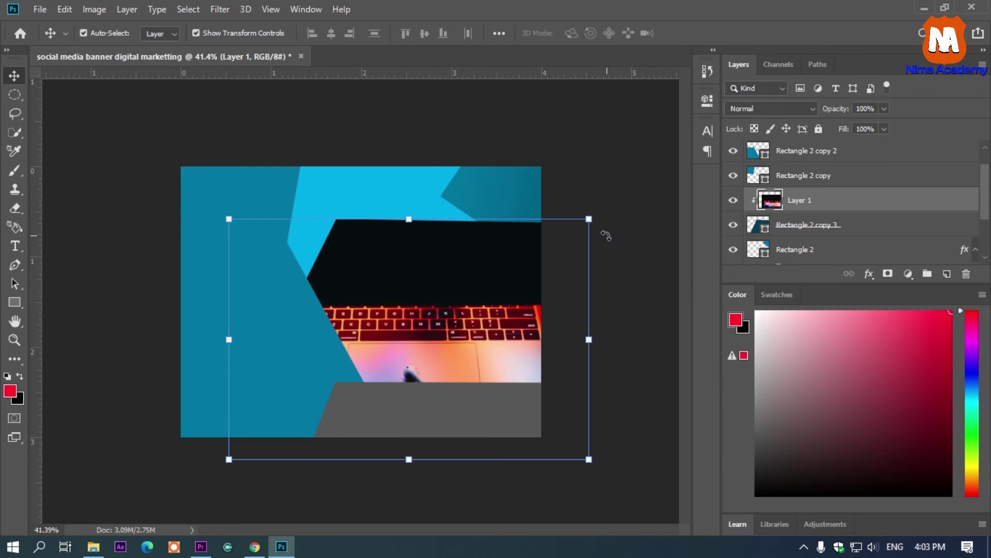
Lower the fill opacity of the lower-left teal shape slightly to make it semi-transparent over the photo.
click(288, 325)
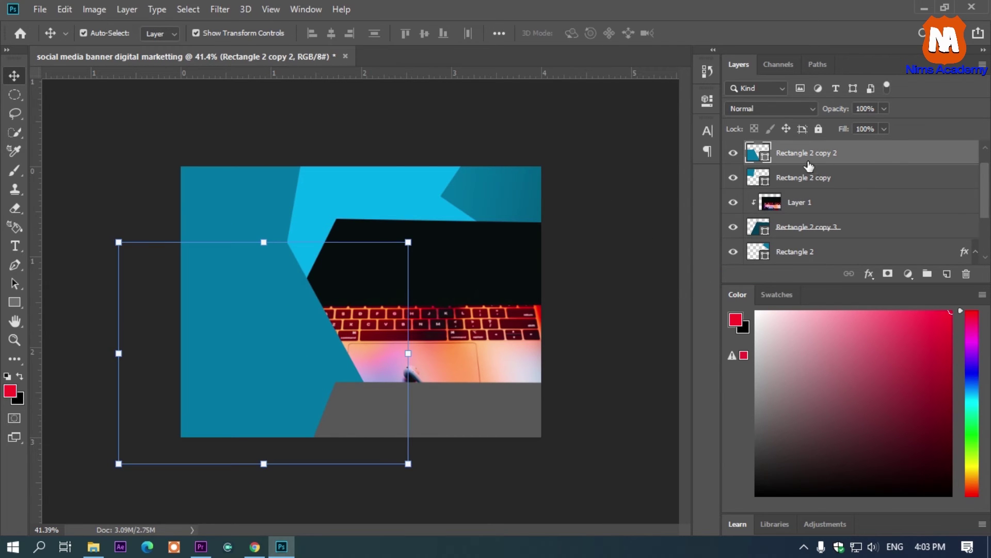
click(884, 129)
mouse_move(888, 144)
mouse_down()
mouse_move(853, 146)
mouse_move(875, 149)
mouse_up()
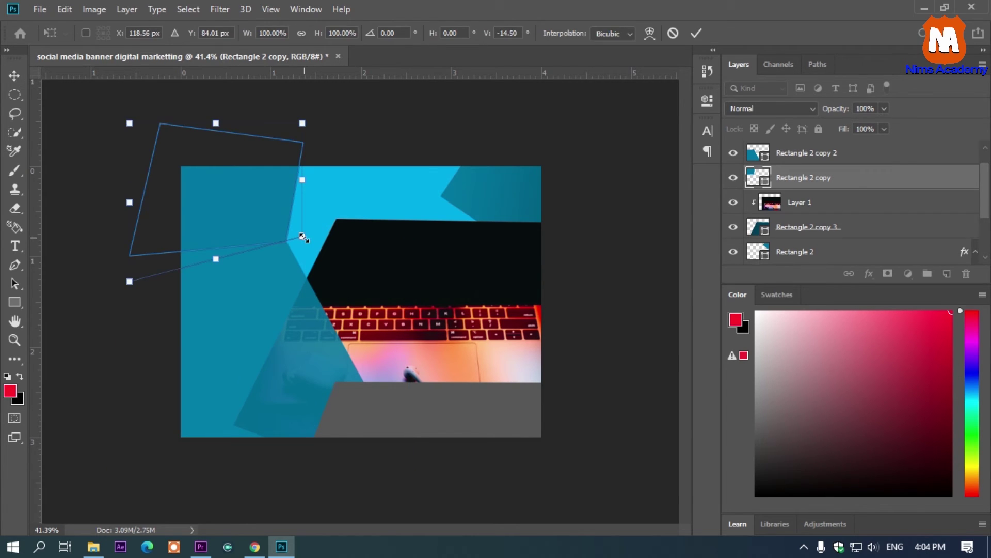
Apply the upper-left teal shape's skewed lower edge and move the shape slightly down.
key(Return)
click(444, 127)
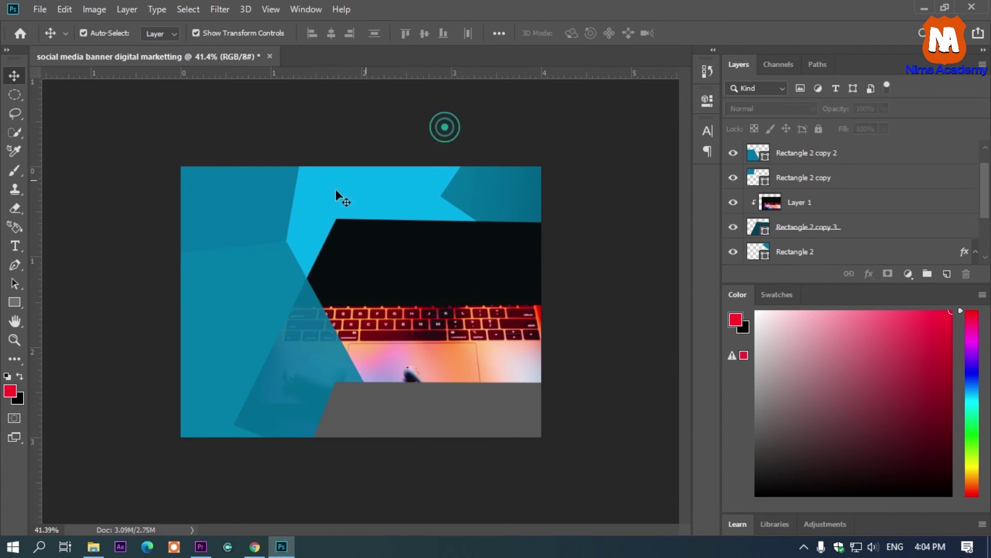
drag(274, 202, 275, 209)
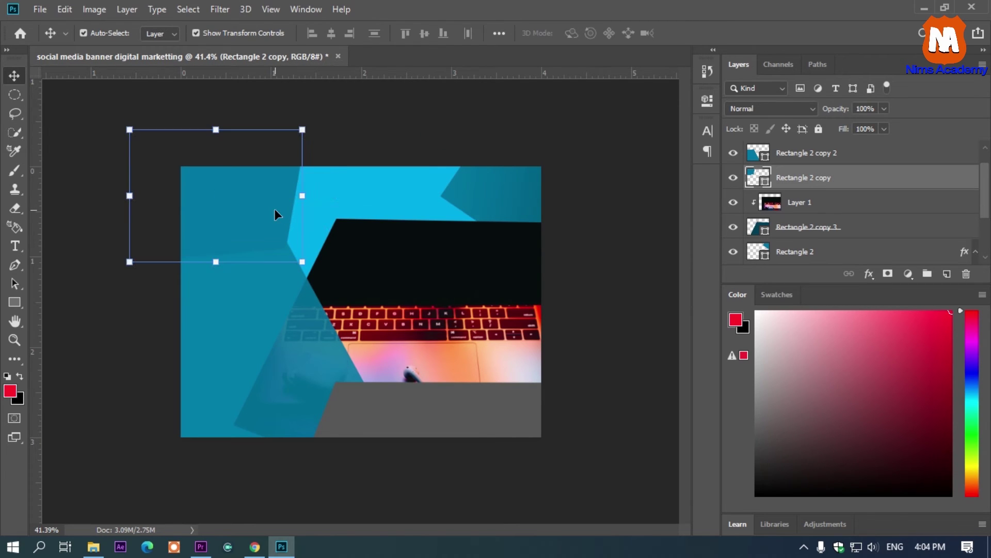
click(467, 121)
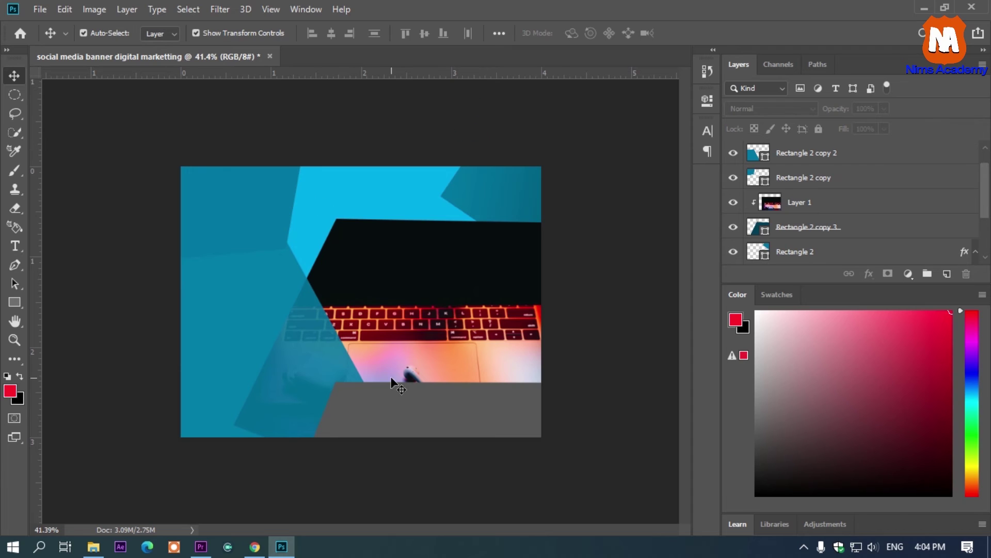
Start a new text layer over the laptop keyboard, above the grey strip's layer, and open the font choices.
click(467, 404)
key(t)
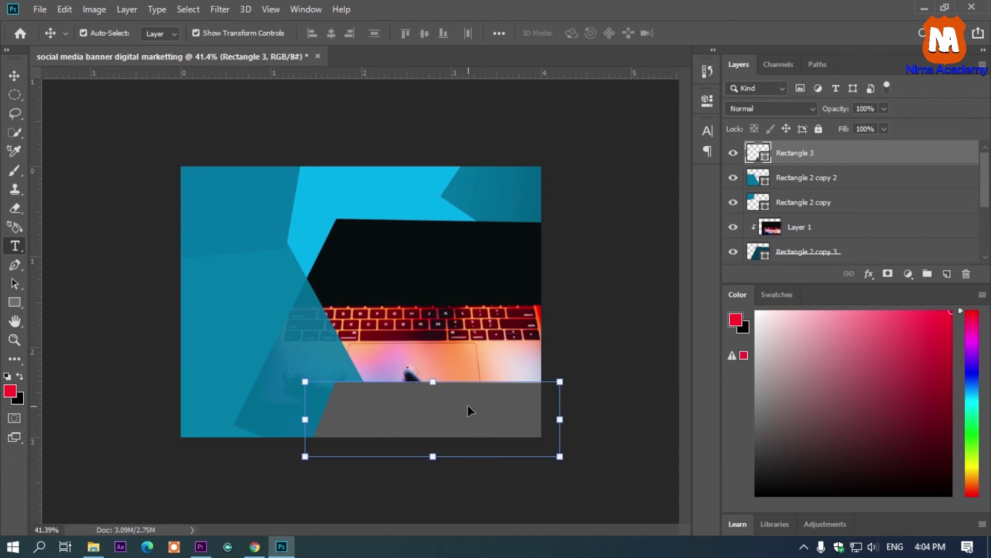
click(421, 329)
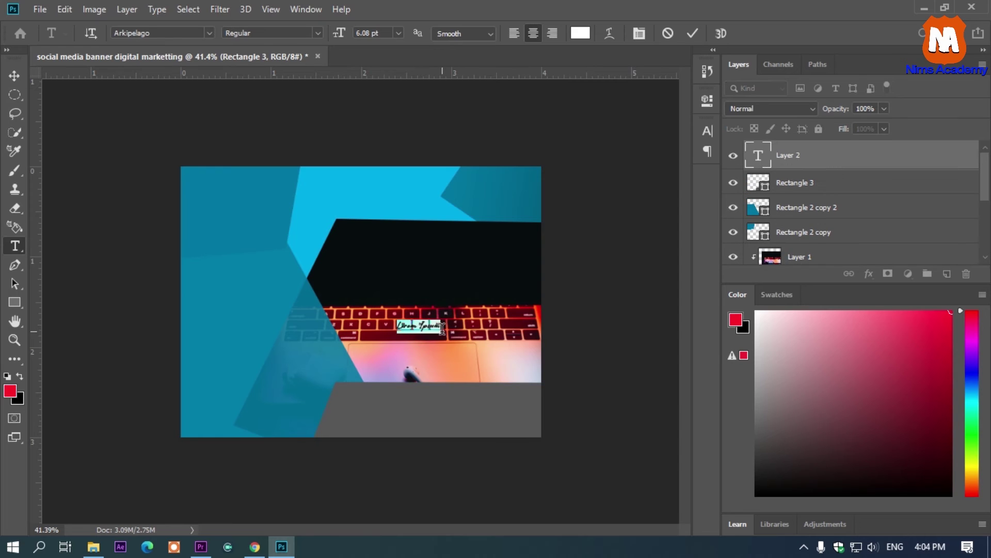
click(210, 33)
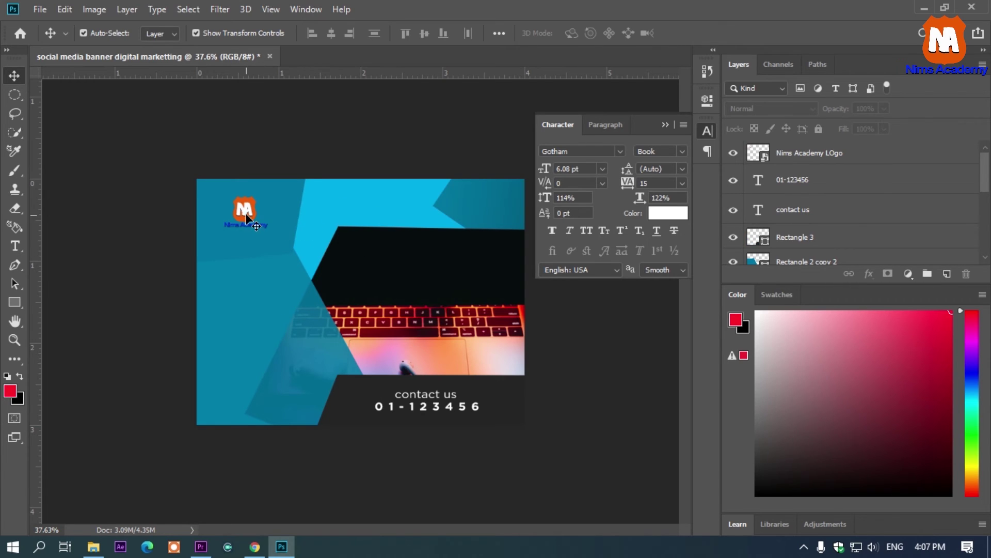
Move the Nims Academy logo slightly up and left within the banner's upper-left shape.
click(245, 212)
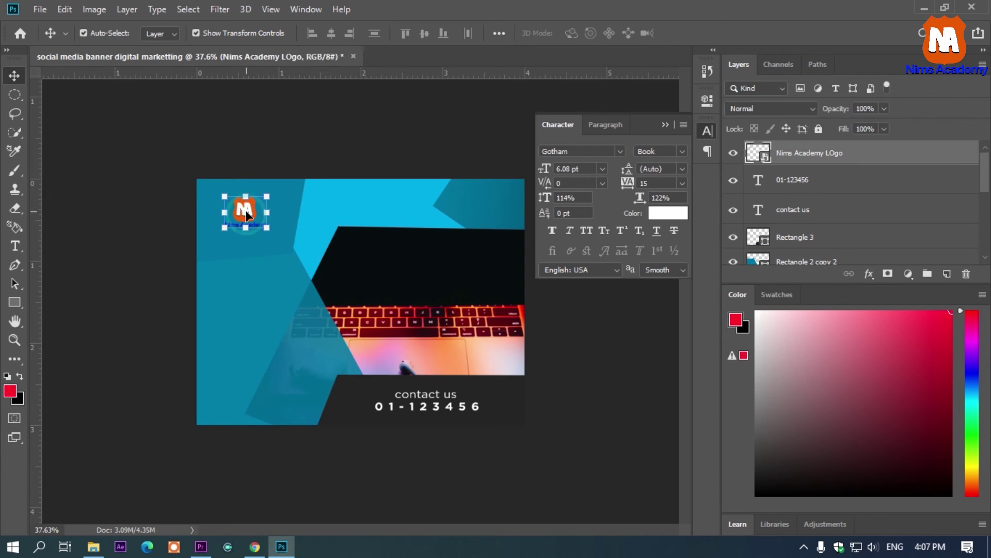
drag(247, 214, 240, 207)
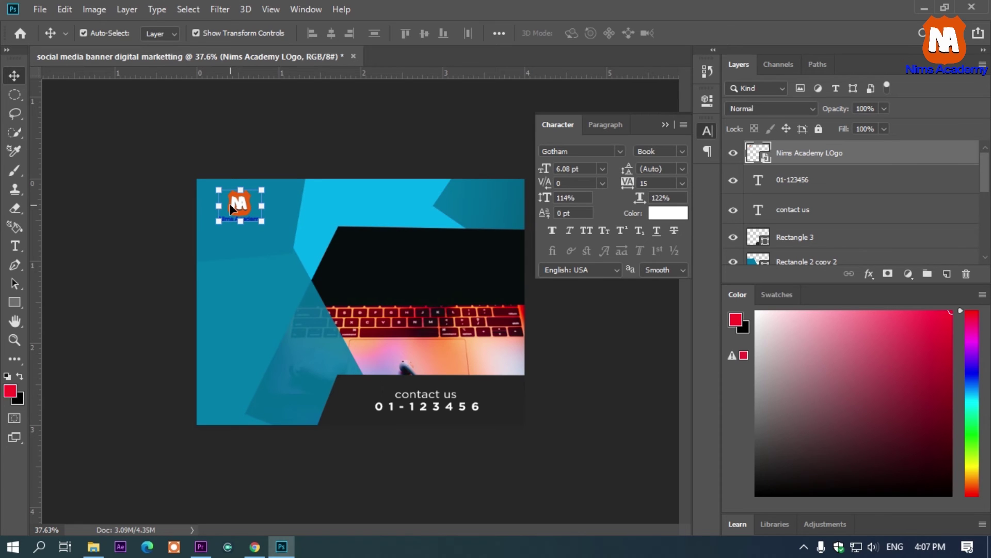
click(294, 135)
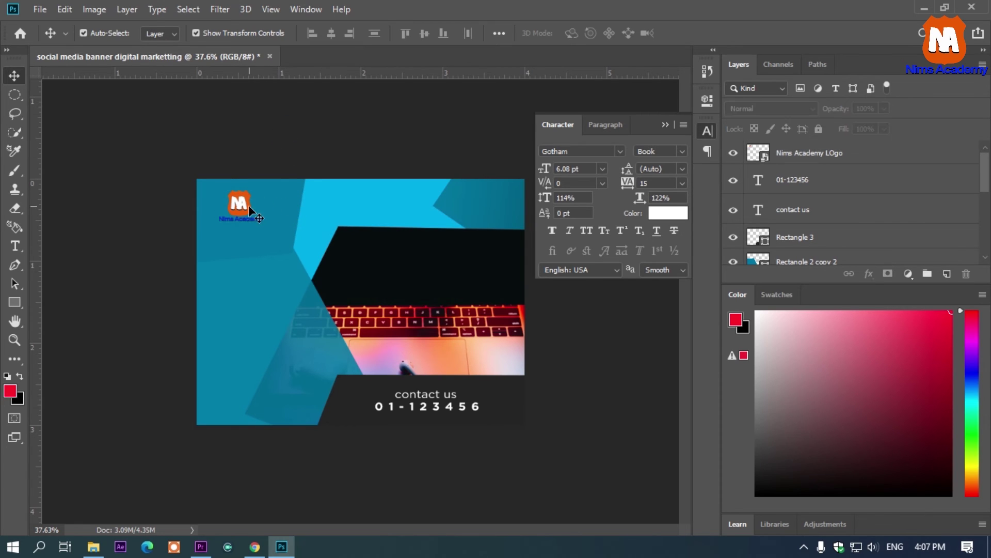
click(247, 206)
drag(247, 206, 247, 205)
click(283, 139)
Draw a thin red underline bar of about 146 by 14 px beneath the word "Agency" in the heading.
scroll(217, 309, up, 4)
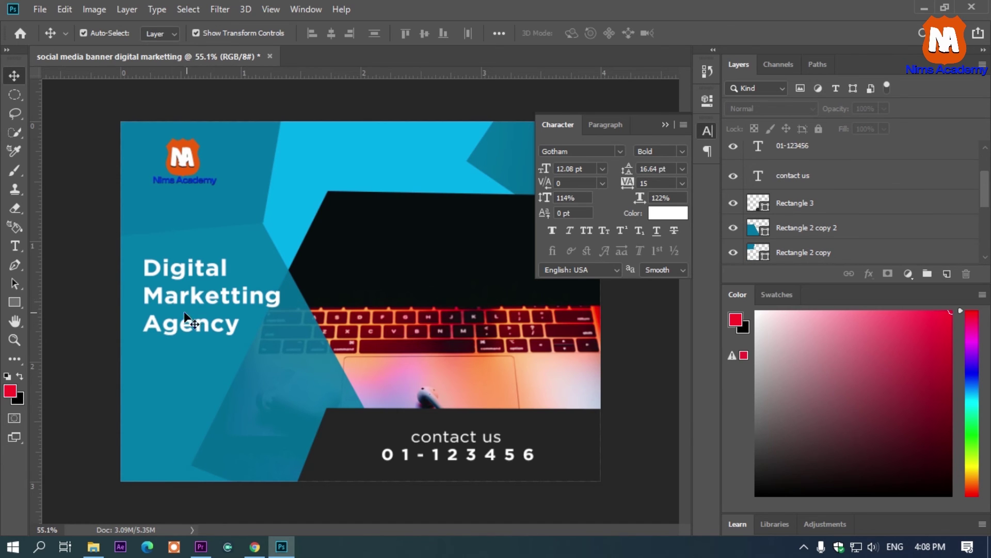
click(15, 302)
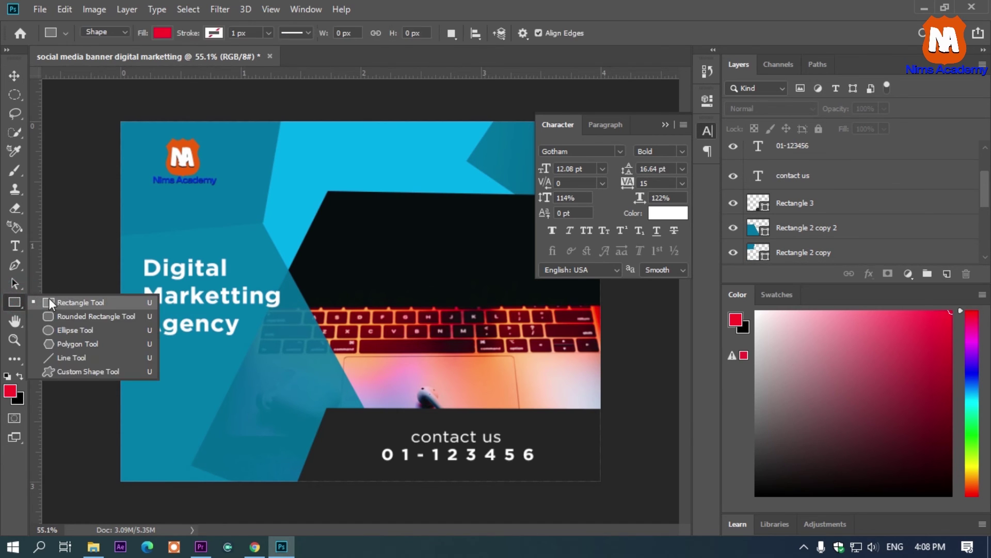
click(48, 299)
drag(143, 341, 202, 345)
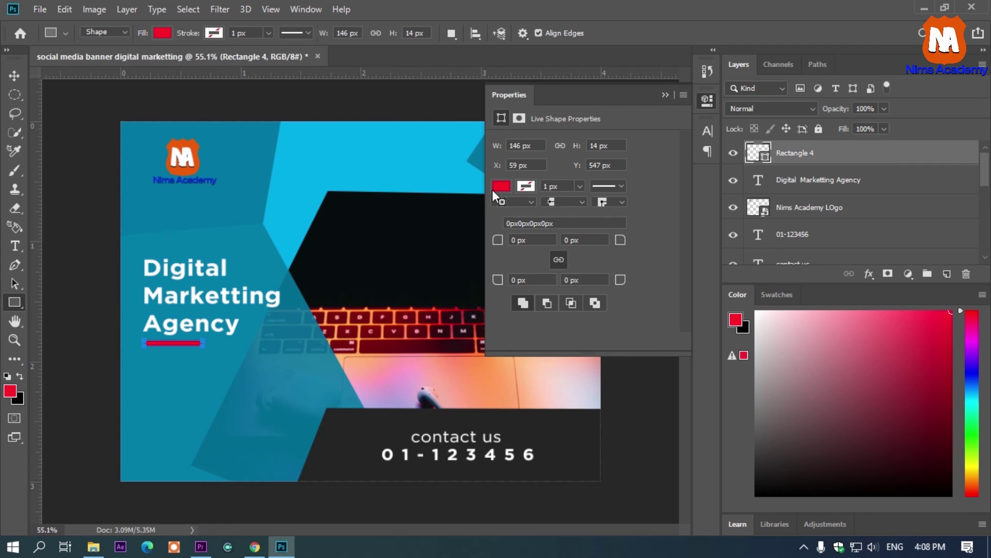
Change the underline bar's fill to the logo's orange, ec5b04, and deselect the bar.
click(500, 187)
click(643, 215)
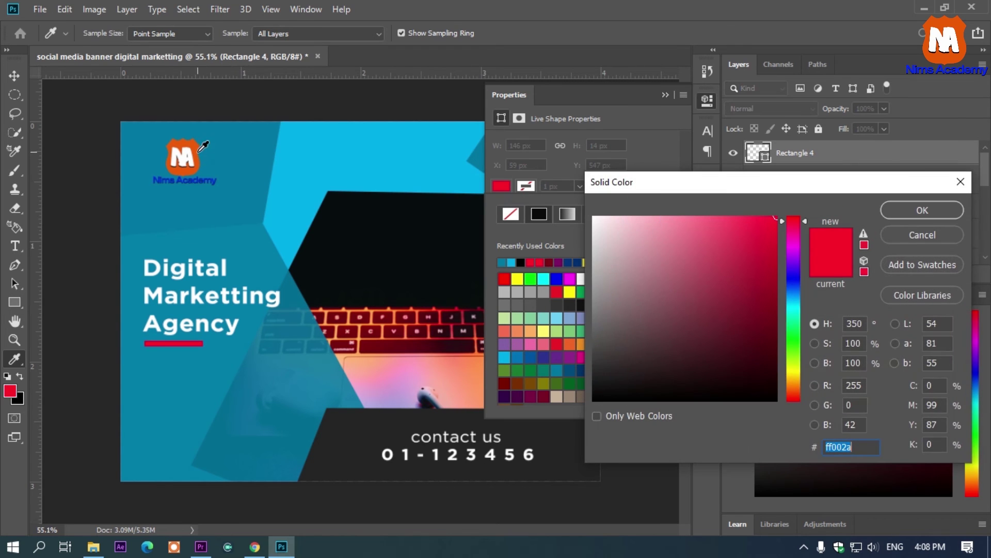
click(199, 150)
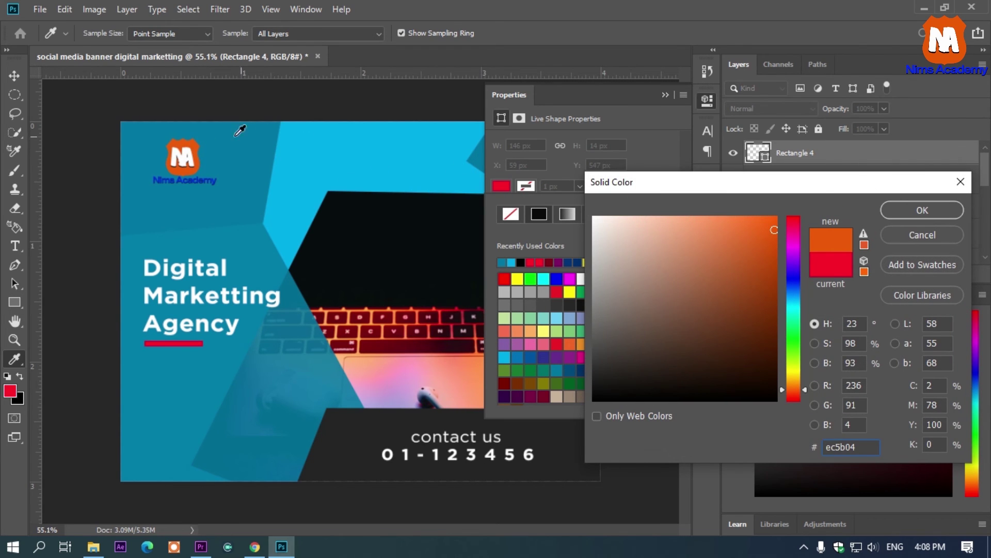
click(897, 205)
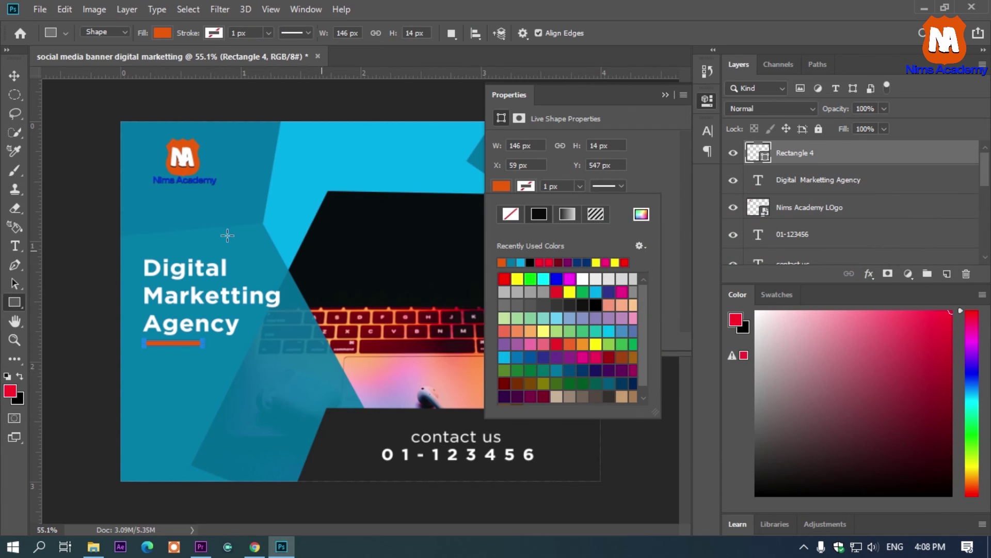
click(14, 76)
click(215, 349)
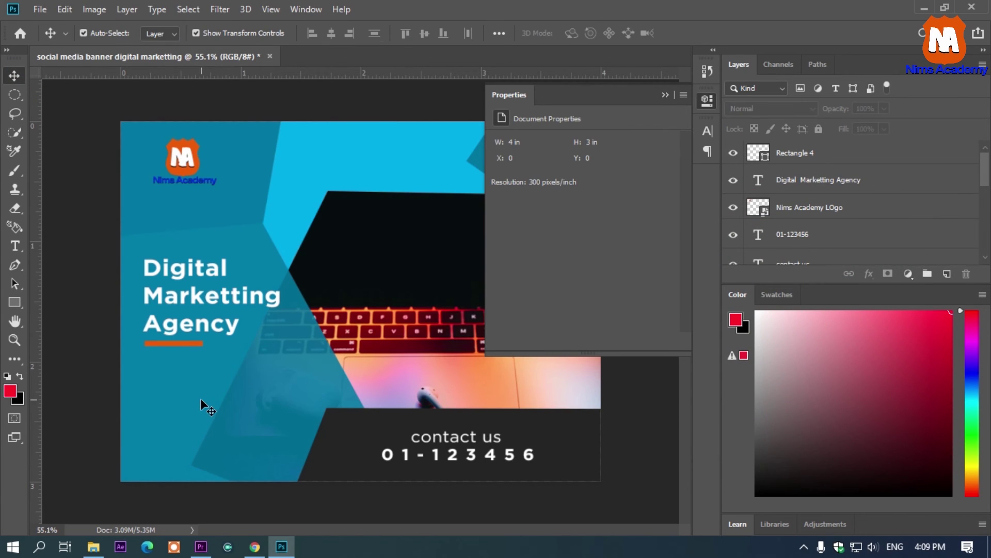
Add a white text layer reading "lorem epsum" beneath the orange underline bar.
key(t)
click(152, 382)
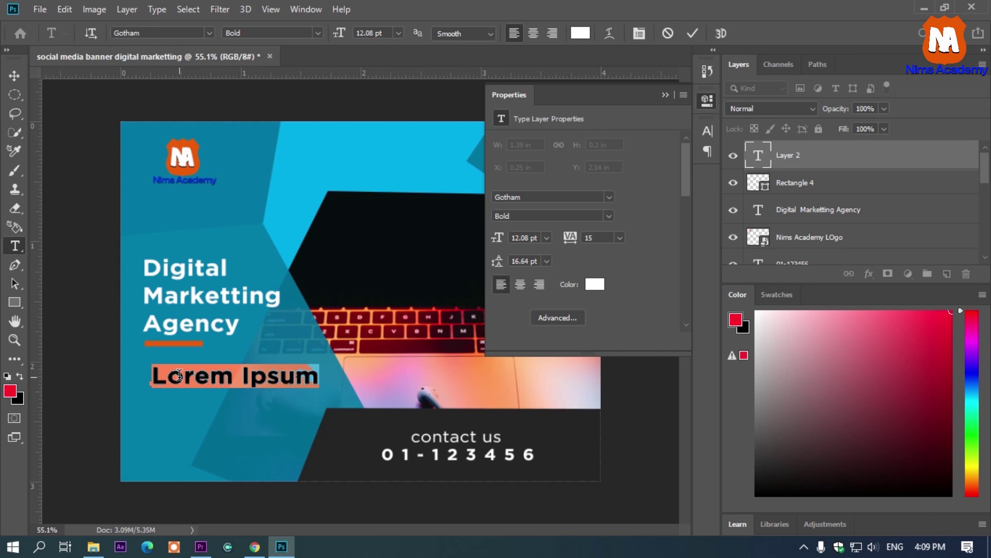
text(Iroe)
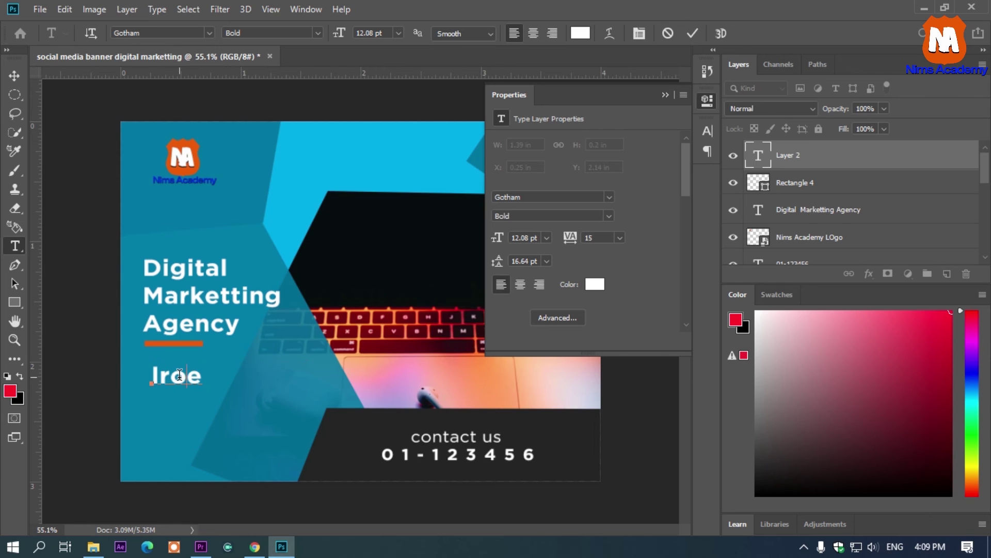
key(BackSpace)
key(BackSpace)
key(BackSpace)
text(orem epsi)
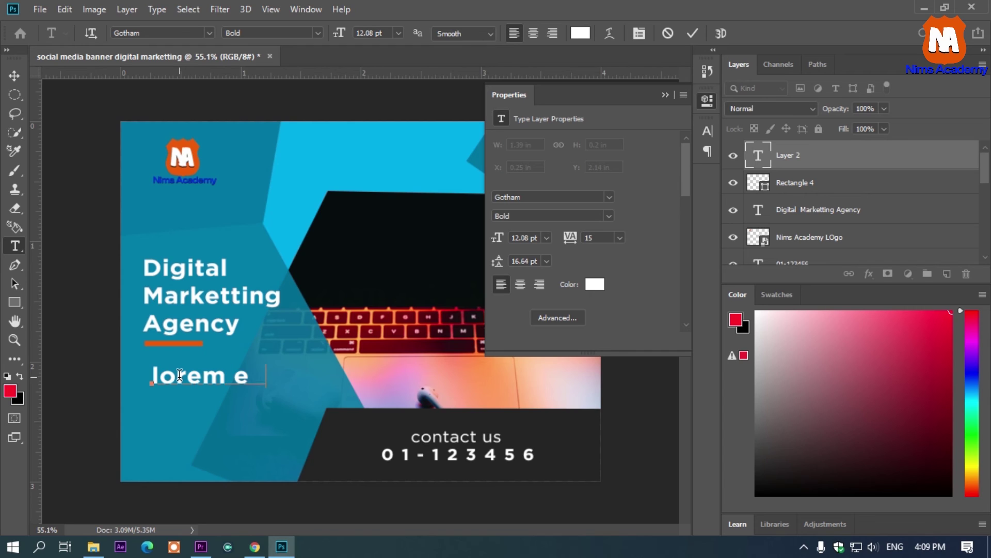
text(um)
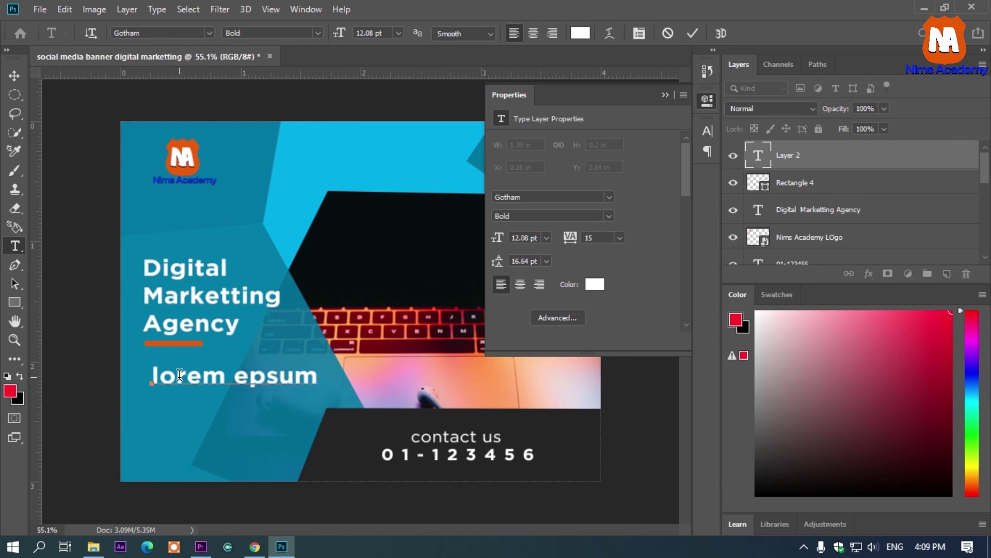
Repeat the phrase on the same line so the text reads "lorem epsumlorem epsum".
key(ctrl+a)
key(ctrl+c)
click(179, 381)
key(ctrl+v)
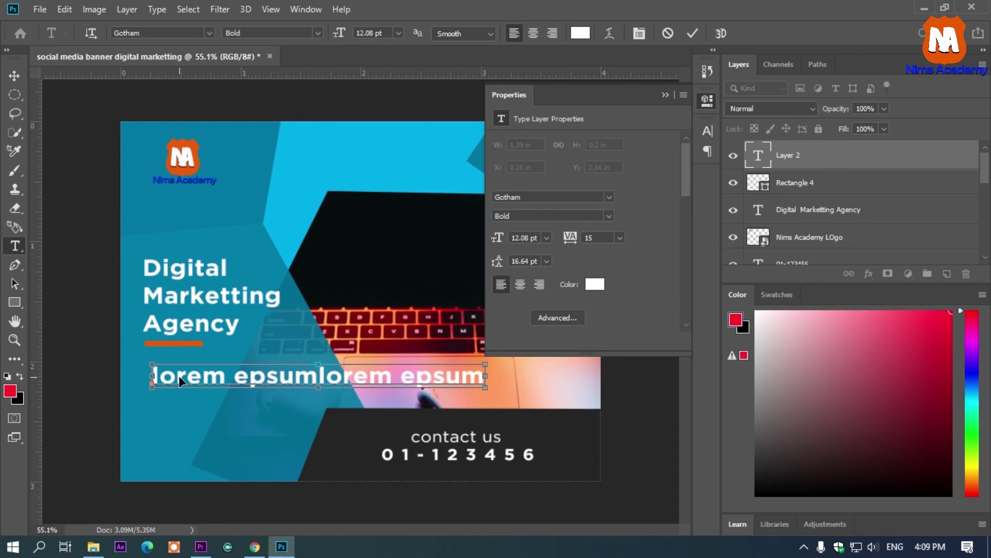
Set the lorem epsum line to Gotham Book at 6.08 pt and move it up and left, under the underline bar.
key(ctrl+a)
click(315, 34)
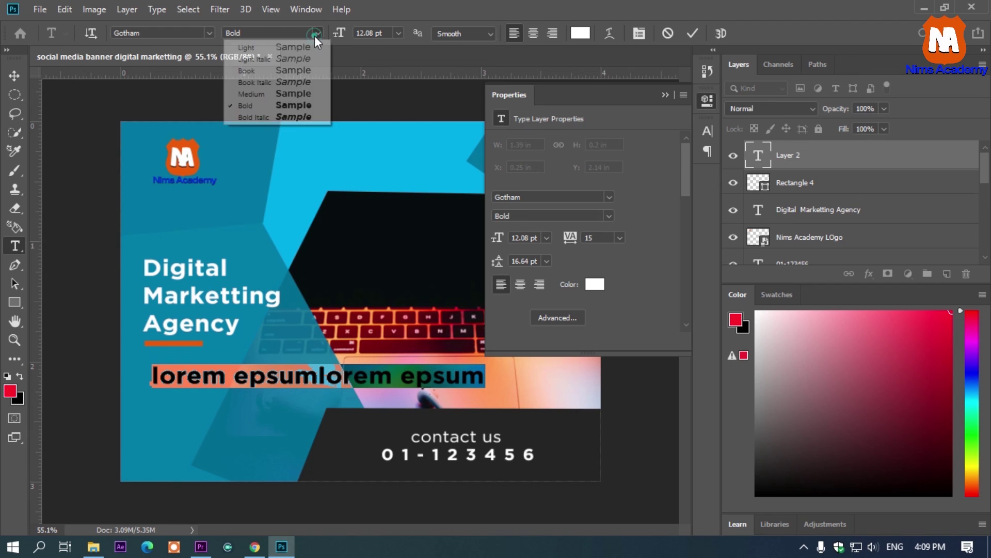
click(299, 69)
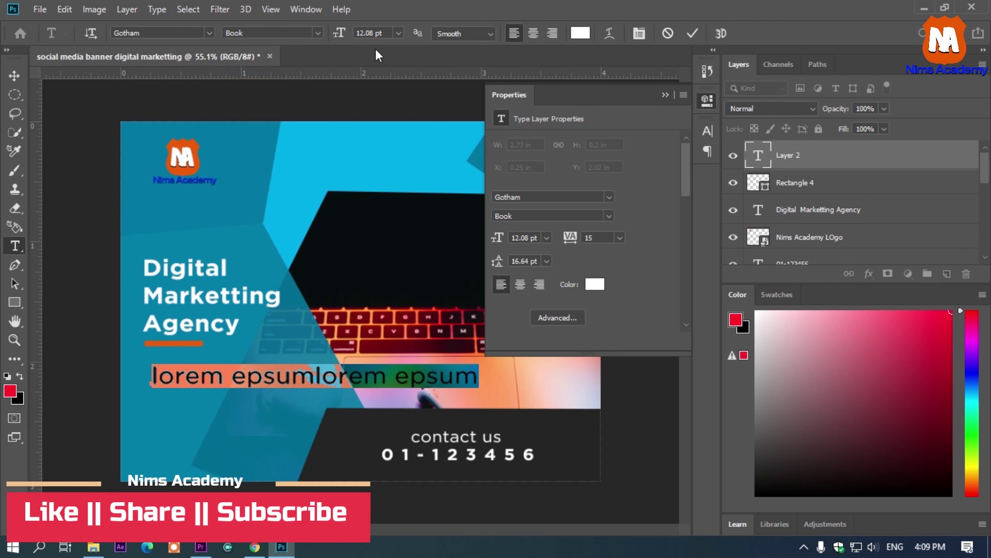
click(342, 36)
drag(341, 35, 339, 41)
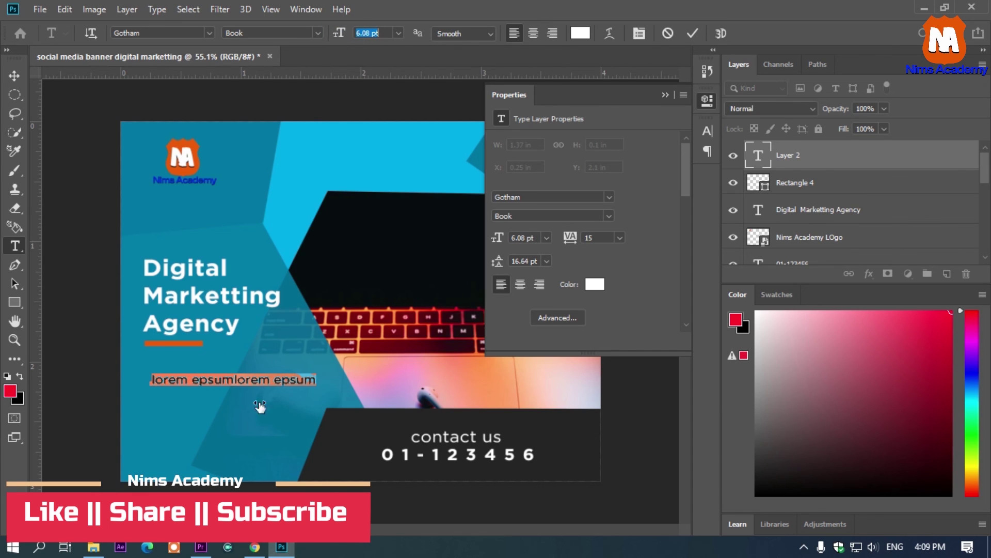
drag(252, 405, 242, 395)
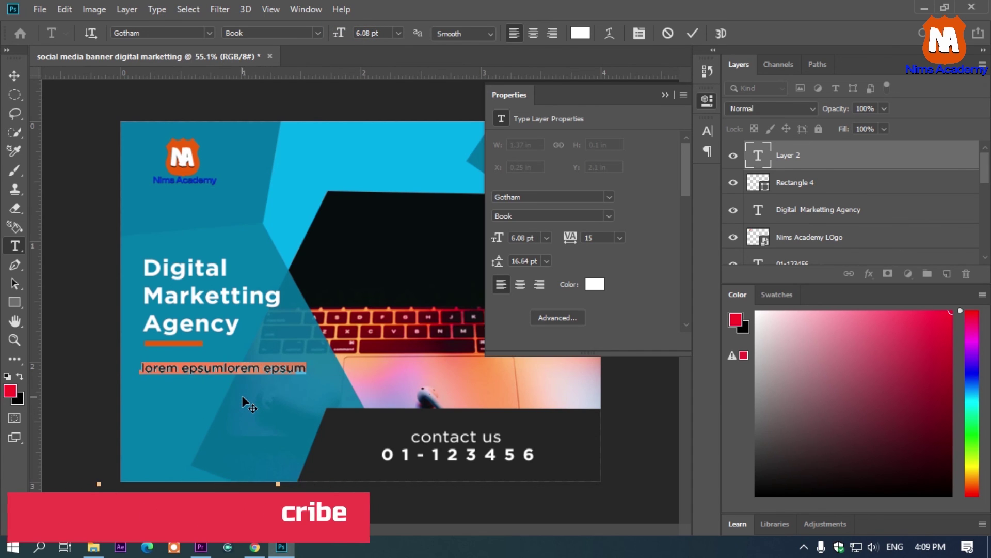
click(23, 73)
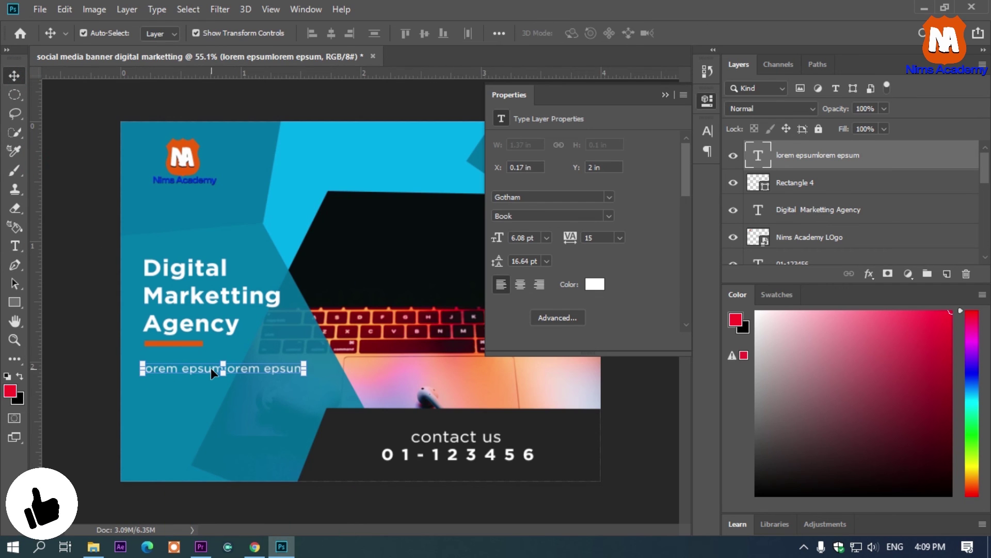
Duplicate the lorem epsum line directly below the original as a second line of body text.
key(ctrl+plus)
drag(199, 382, 207, 401)
key(ctrl+0)
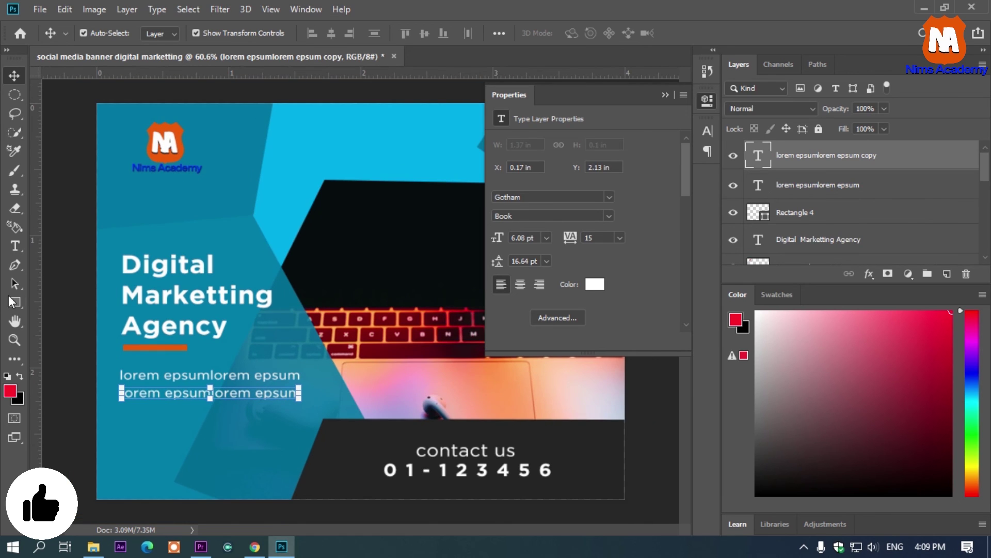
Draw a rounded rectangle of about 286 by 47 px with 10 px corners below the body text and fill it near-black.
drag(14, 302, 72, 321)
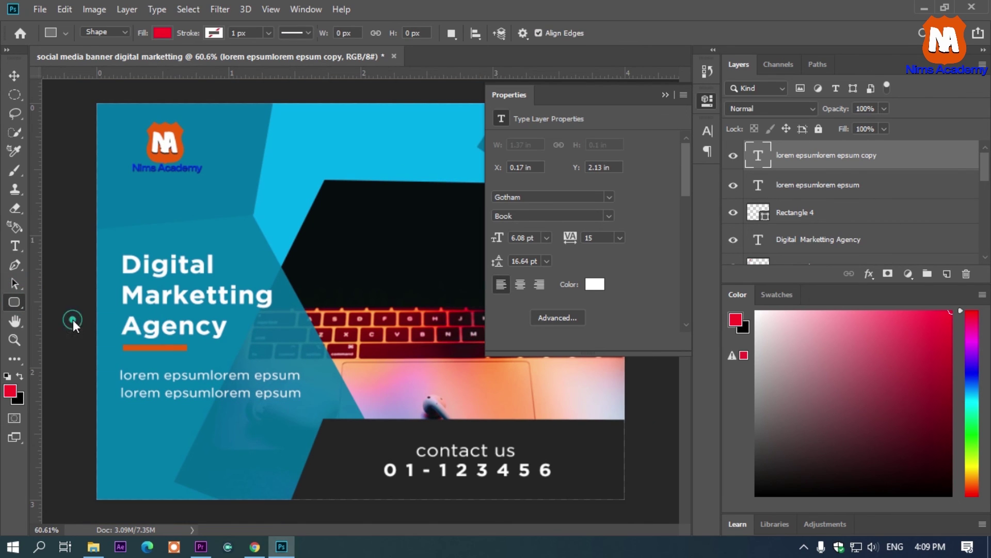
drag(134, 423, 259, 443)
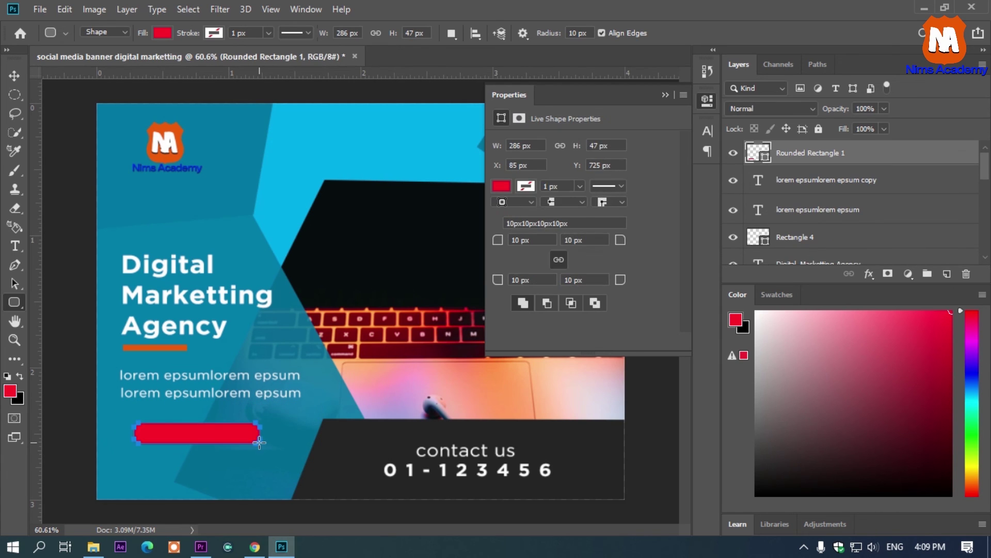
click(504, 185)
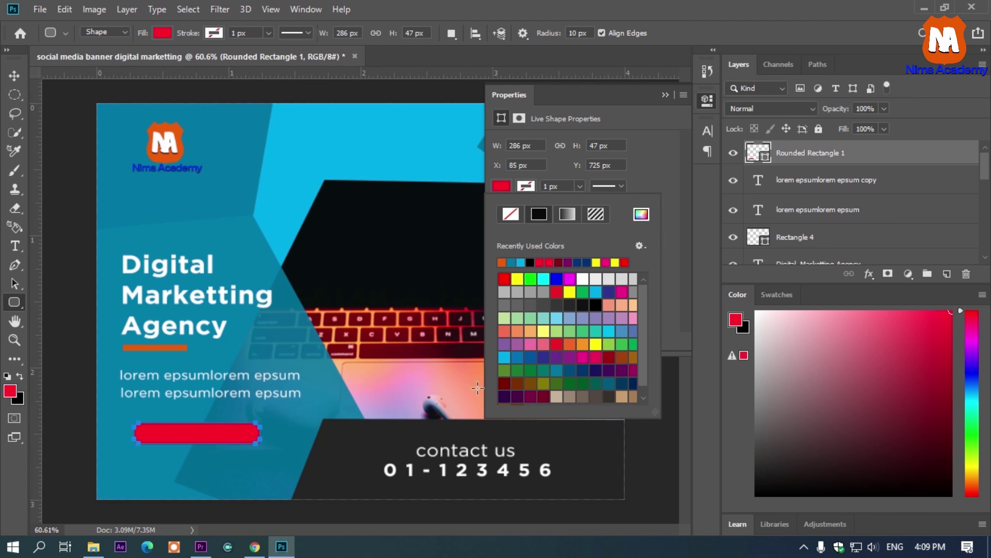
click(583, 306)
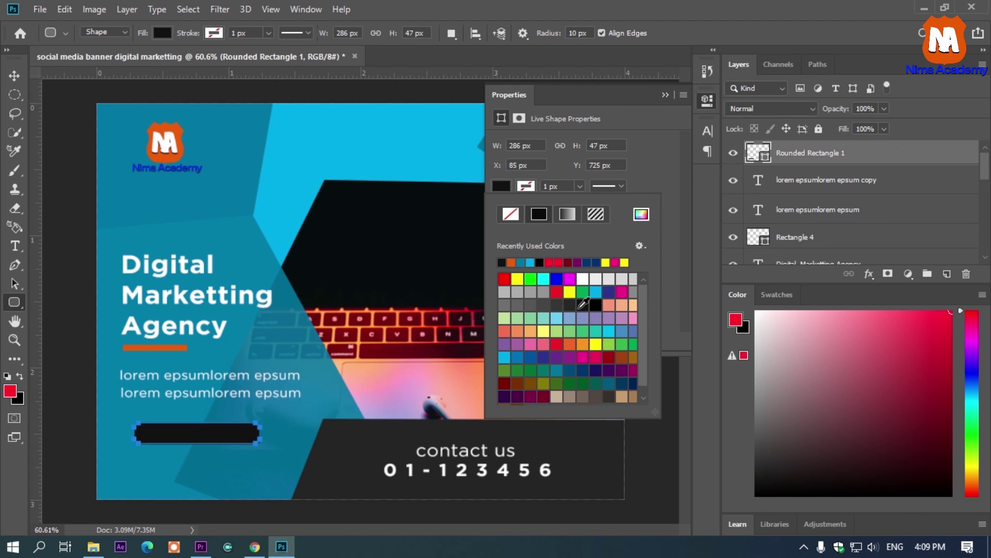
click(15, 76)
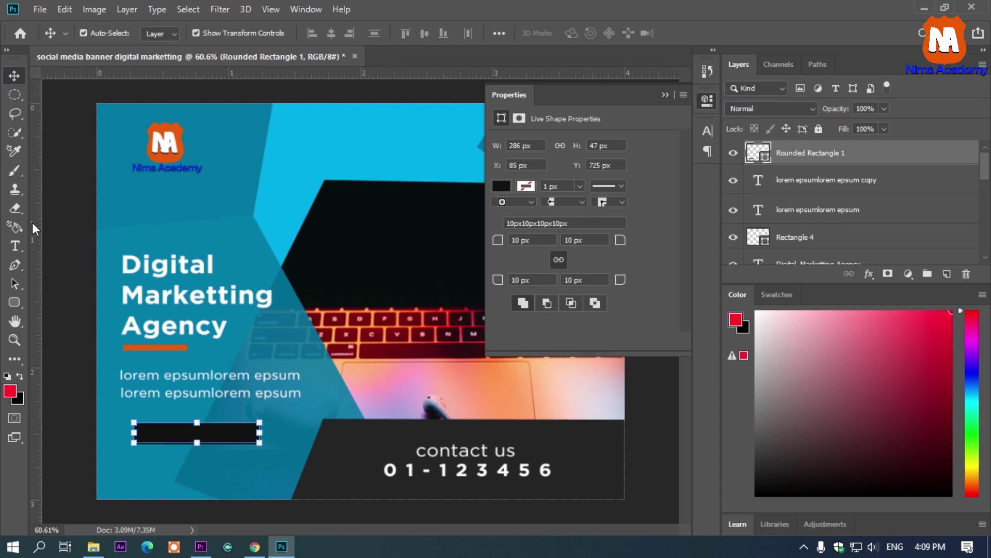
click(72, 267)
Add the text "explore more>" and move it onto the black rounded rectangle.
key(ctrl+plus)
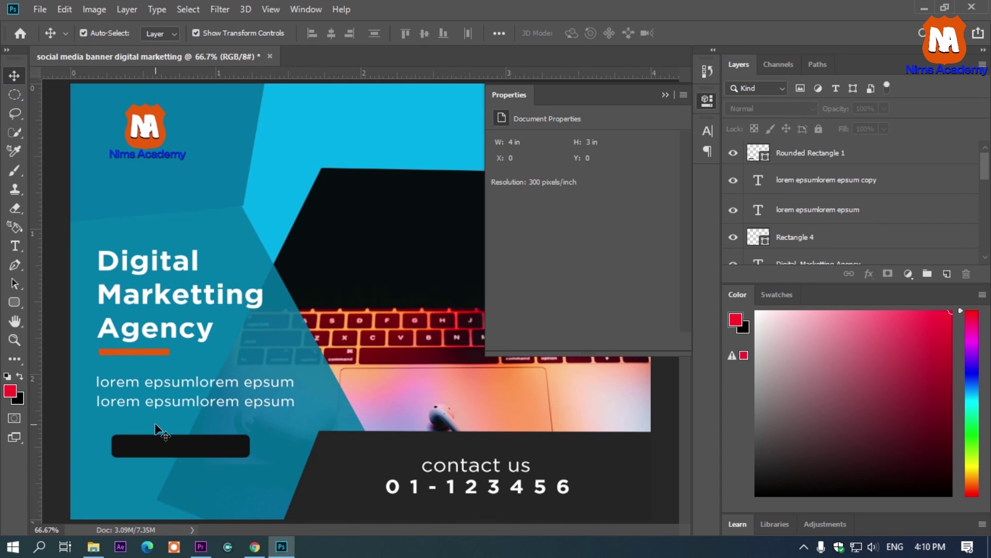
key(t)
click(140, 488)
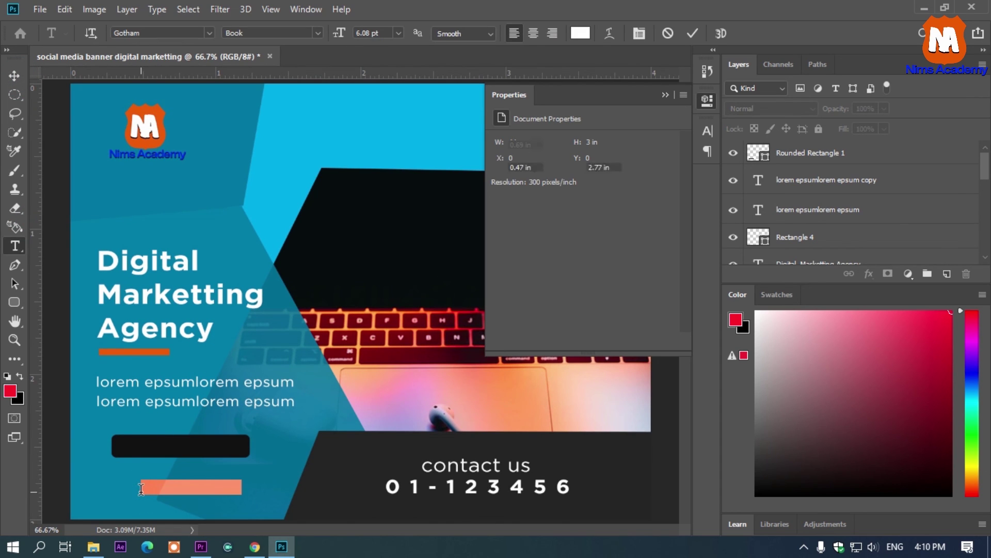
text(ex)
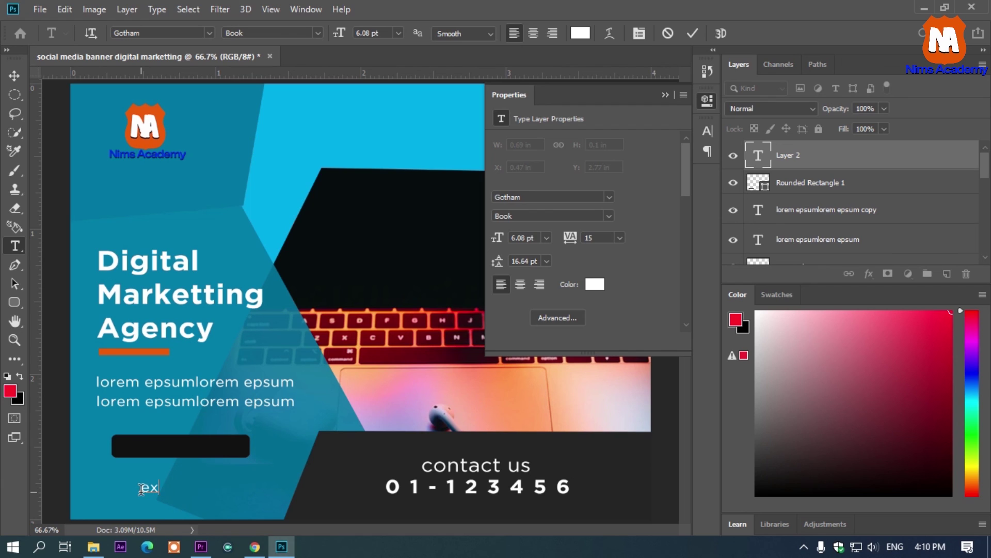
text(plore more>)
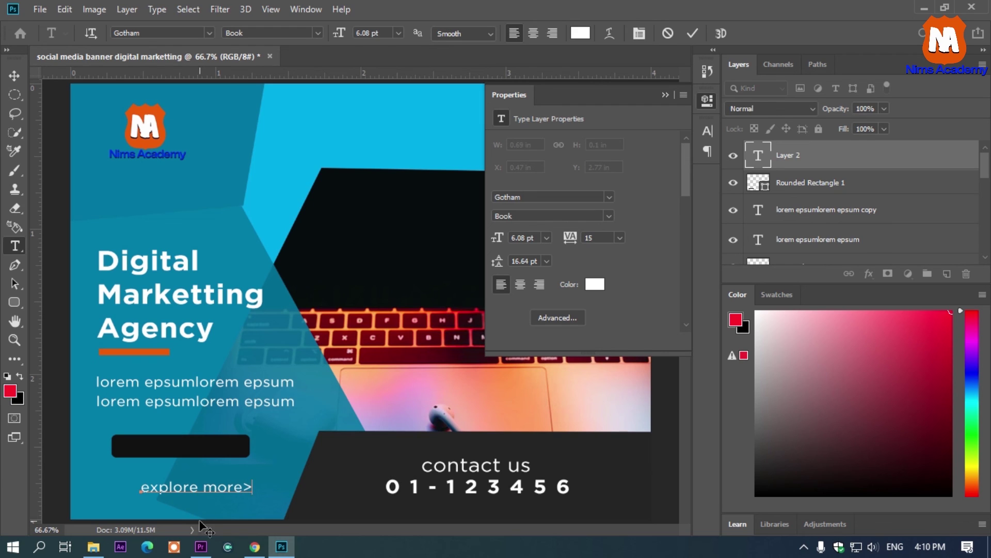
drag(205, 503, 188, 465)
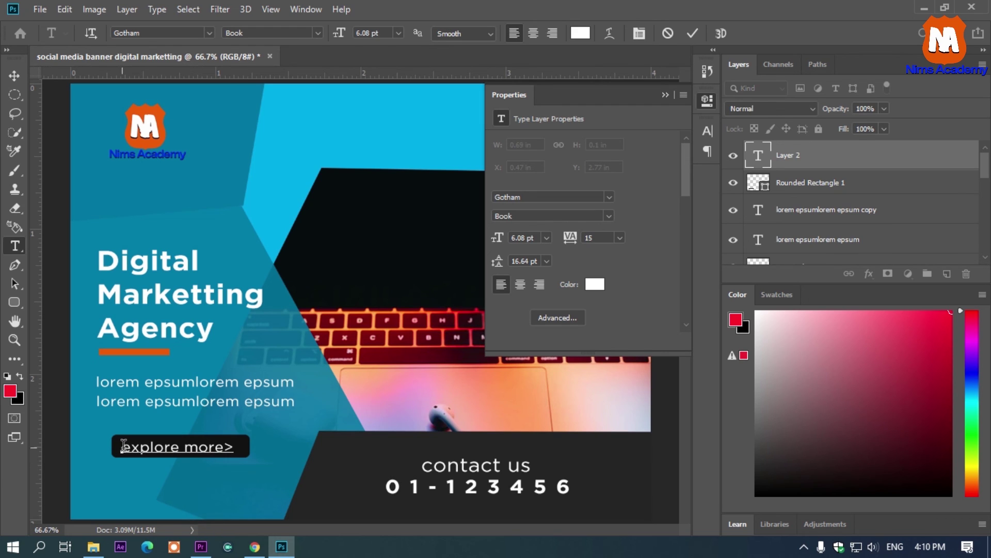
Capitalise the button label's first letter so that it reads "Explore more>".
key(BackSpace)
text(X)
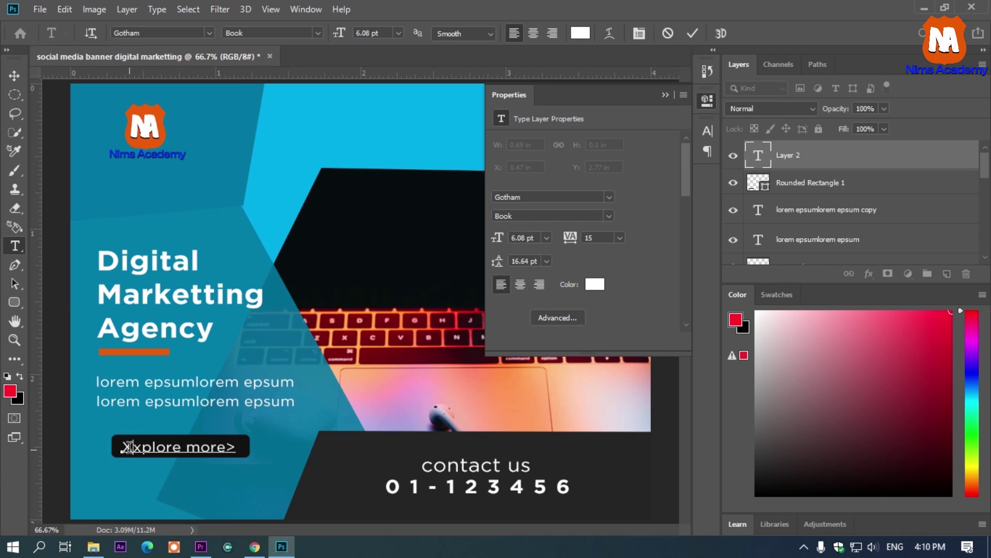
key(BackSpace)
text(E)
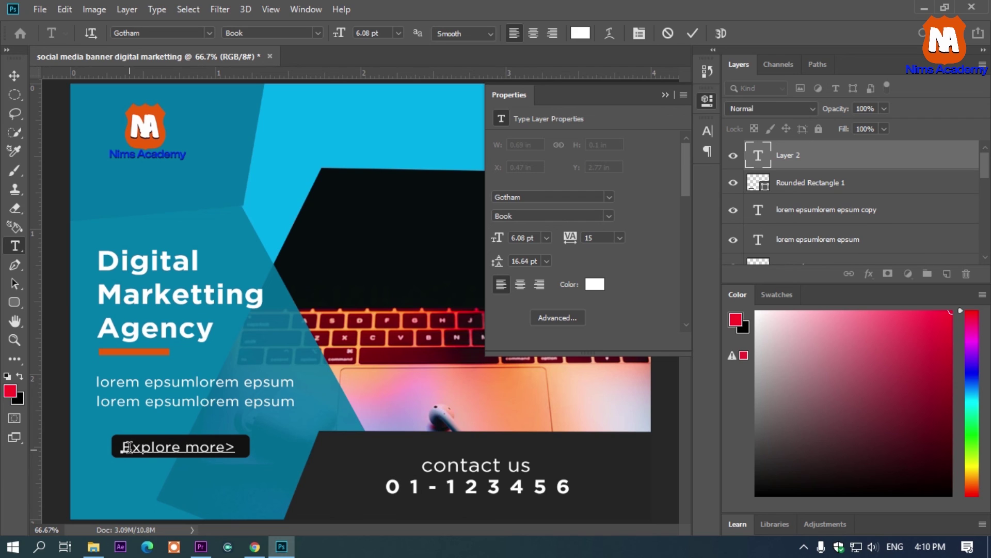
Set the "Explore more>" label's font style to Medium and commit the text.
key(ctrl+a)
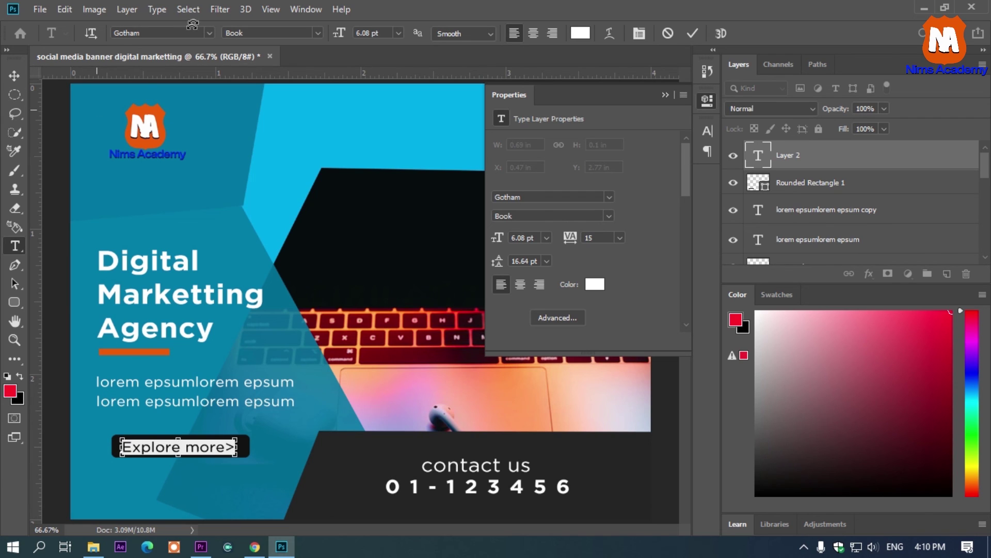
click(317, 32)
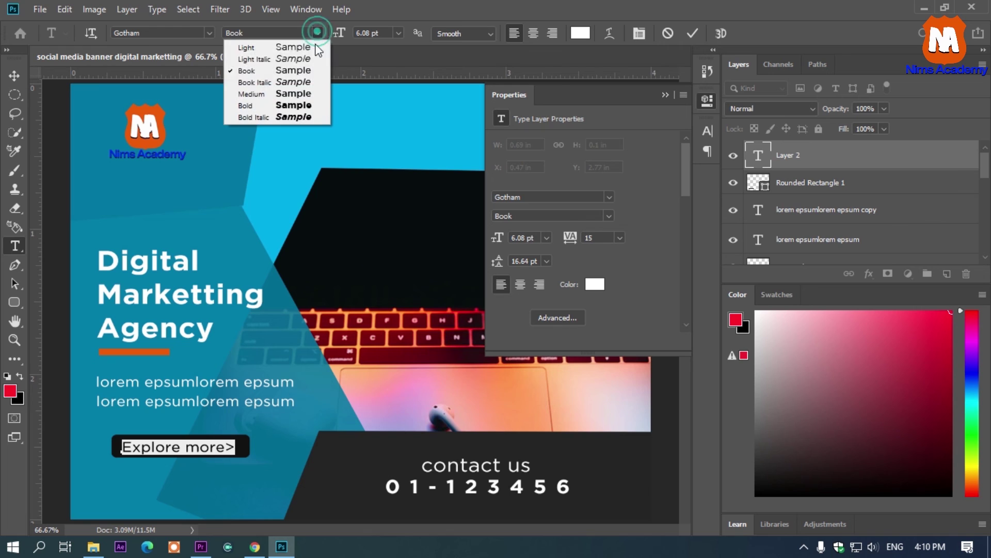
click(299, 93)
click(8, 68)
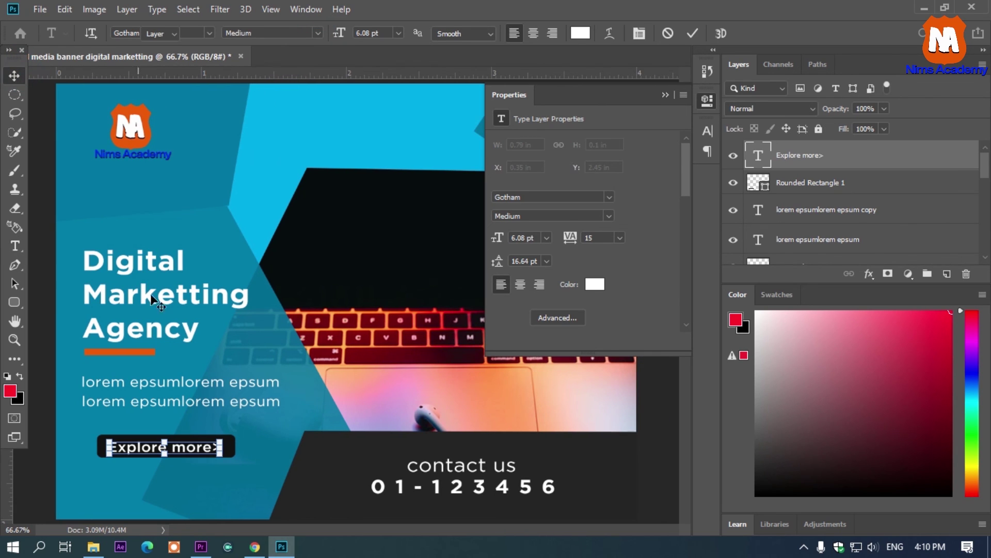
Select the second lorem epsum line above the button.
scroll(159, 307, down, 2)
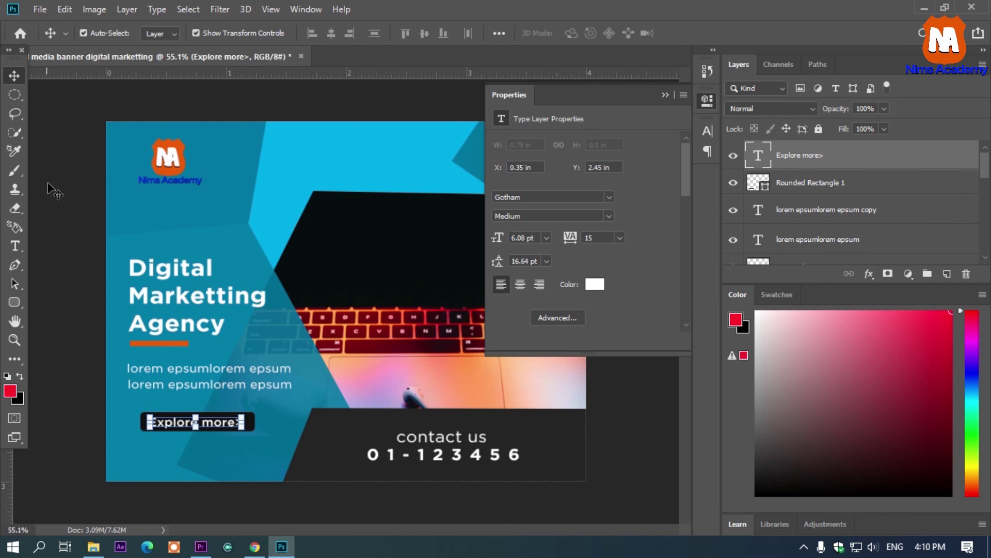
click(191, 356)
click(194, 383)
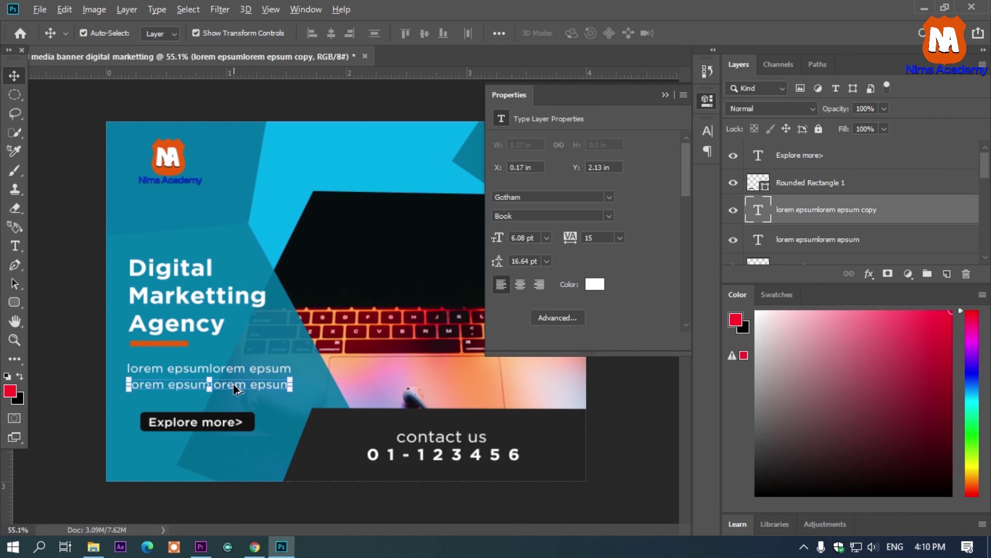